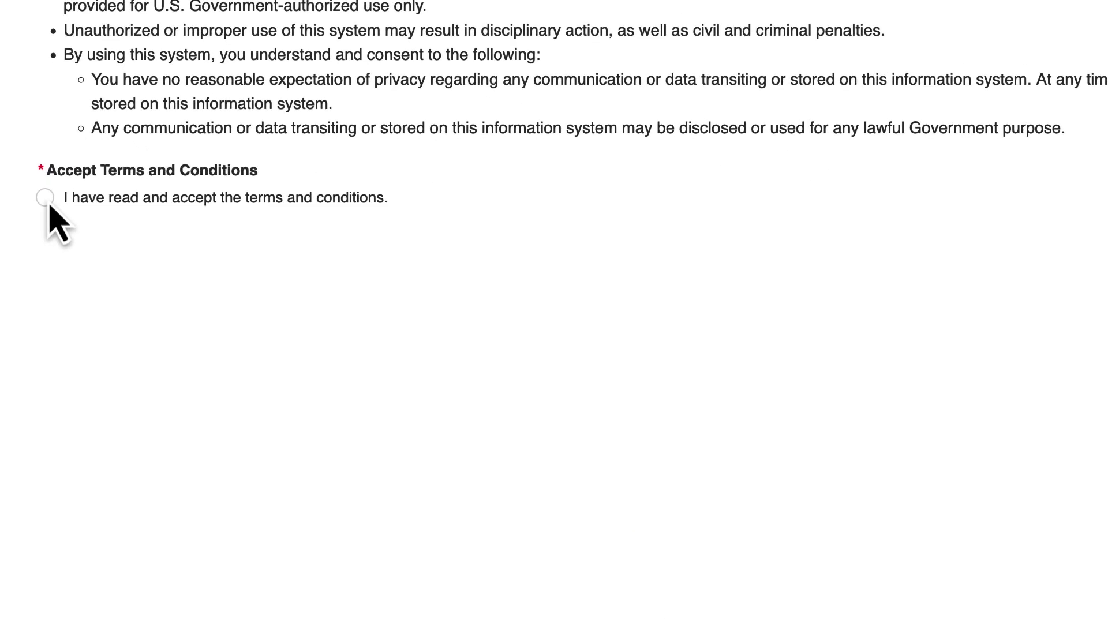
- Select 'I have read and accept the terms and conditions' to reach the registration form
click(167, 269)
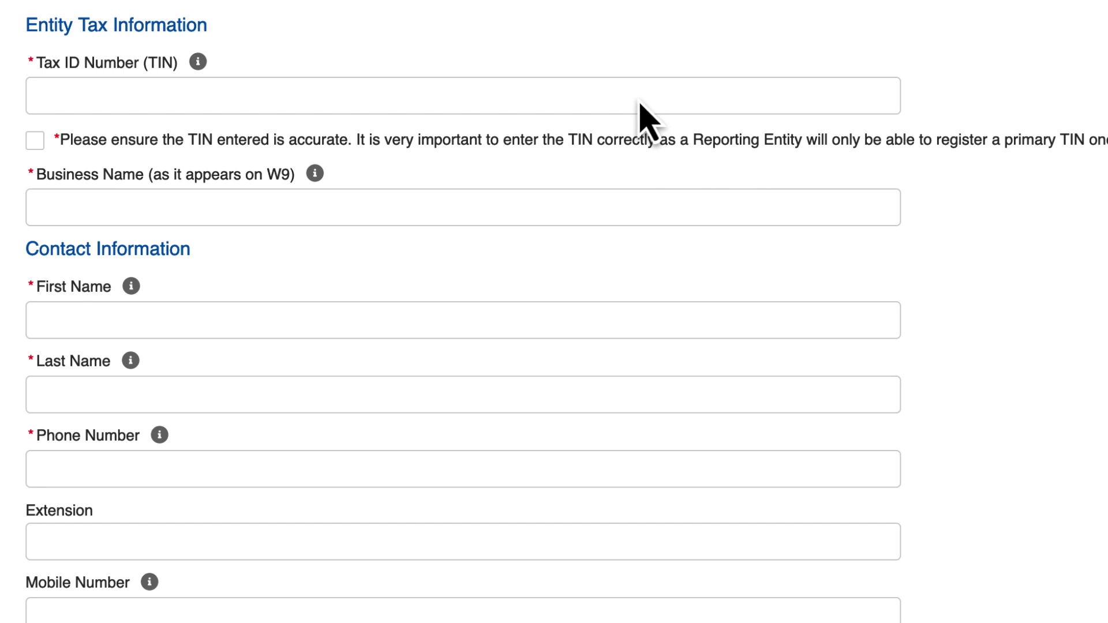
- Enter Tax ID 900900900, tick the accuracy confirmation, and enter business name 'Your Company Name'
click(639, 97)
text(9)
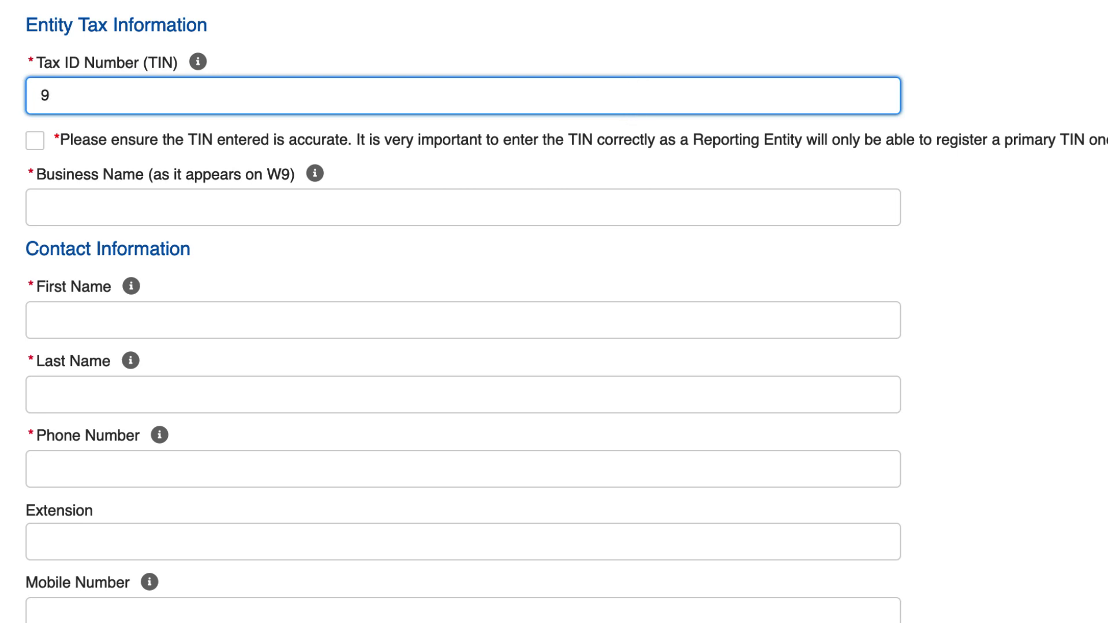
text(00)
text(900)
text(900)
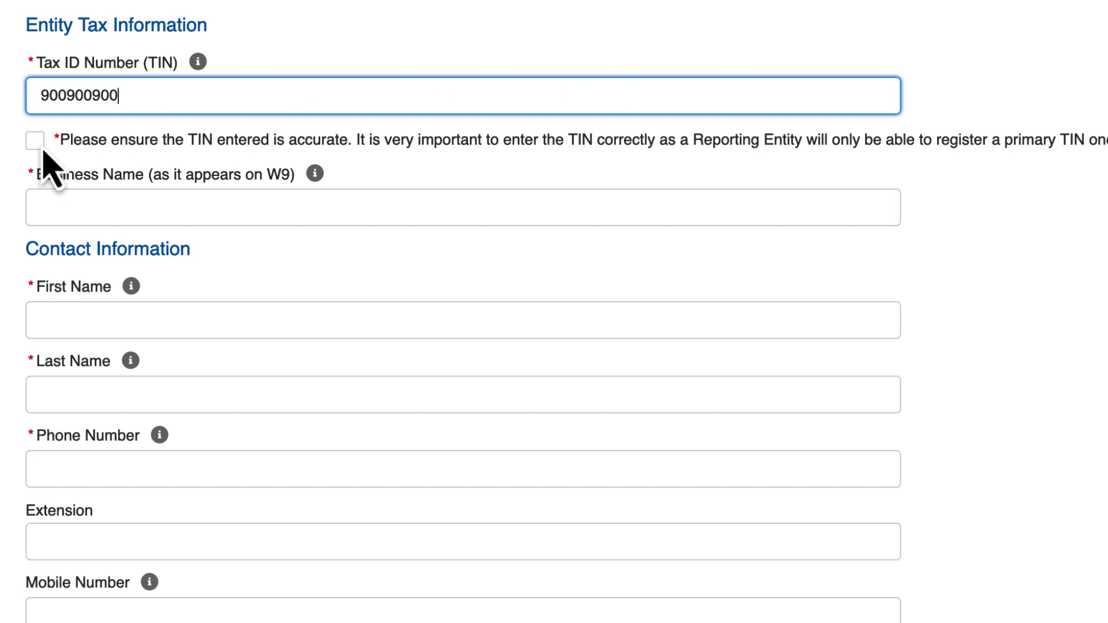
click(35, 140)
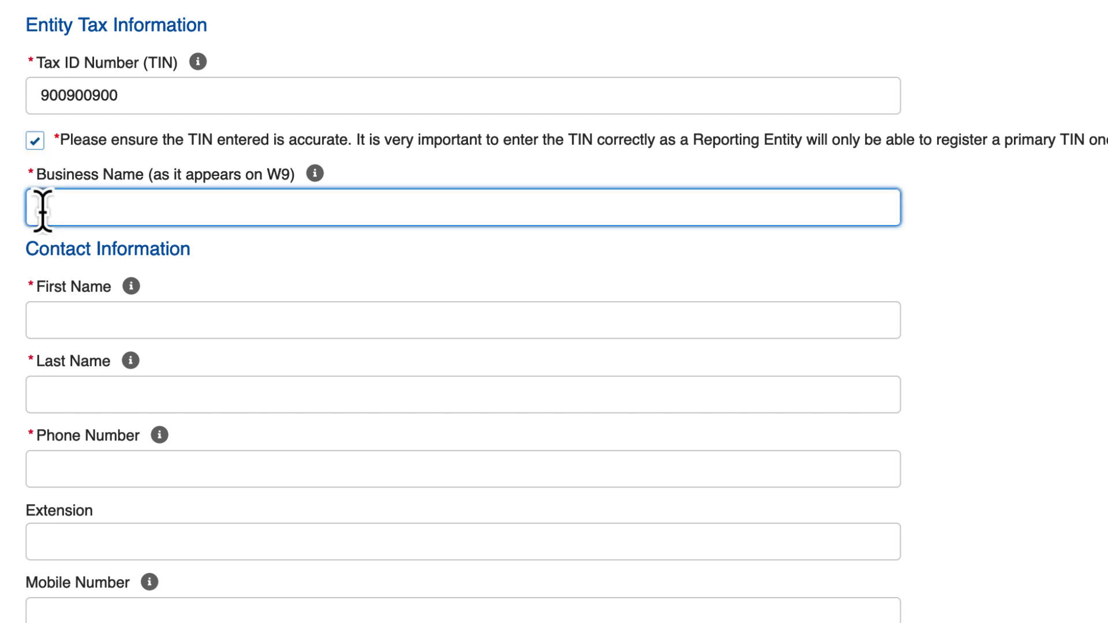
text(Yo)
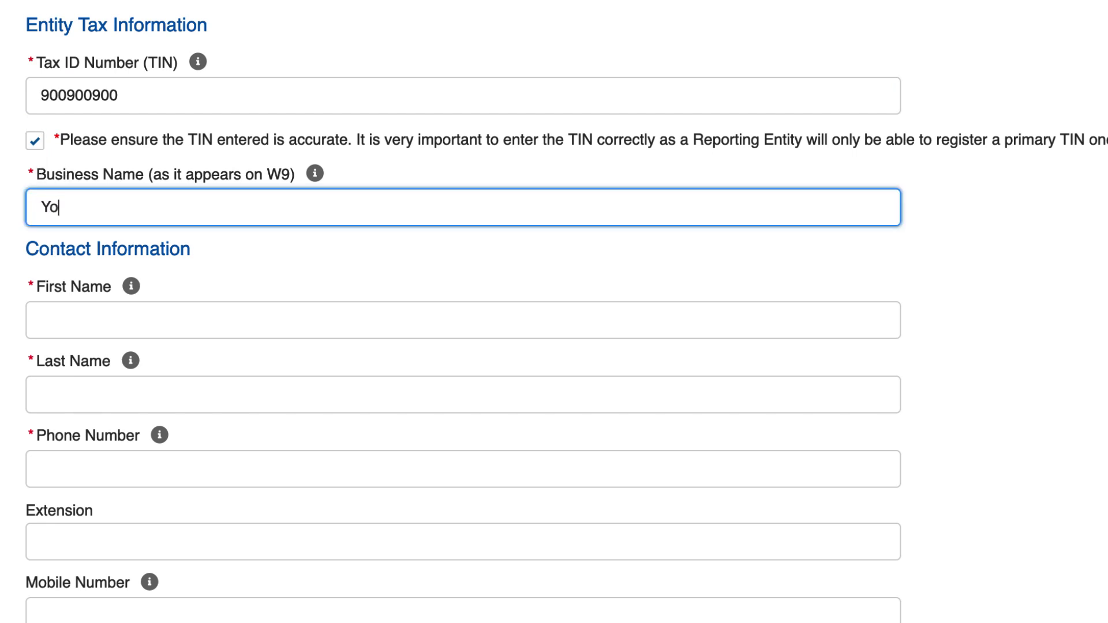
text(ur Company Name)
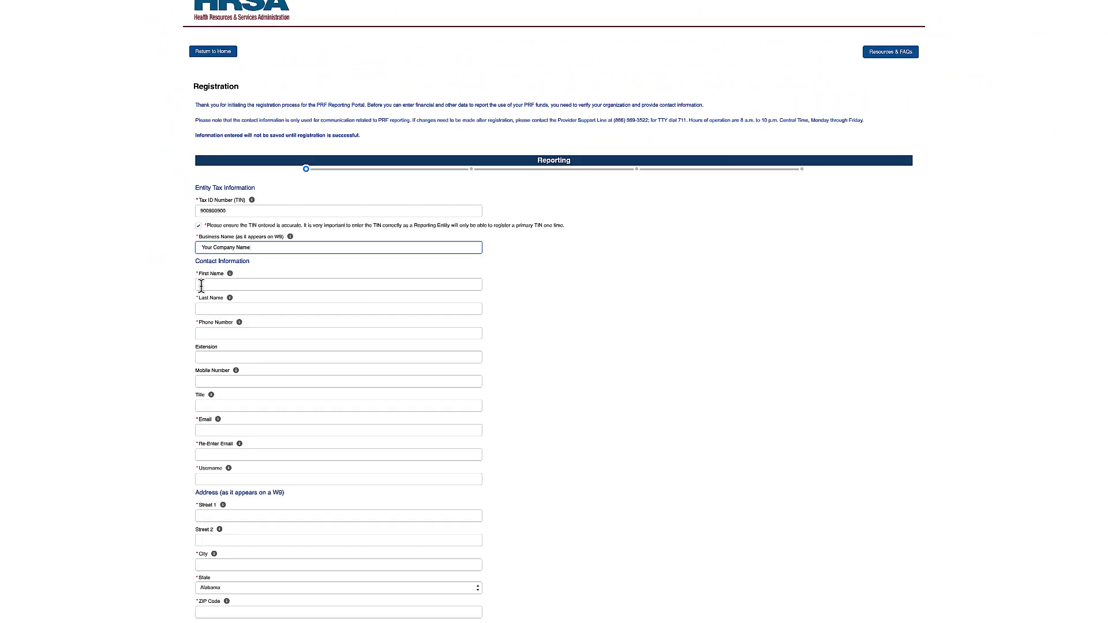
- Enter the contact's first name, last name, phone number and mobile number
click(202, 285)
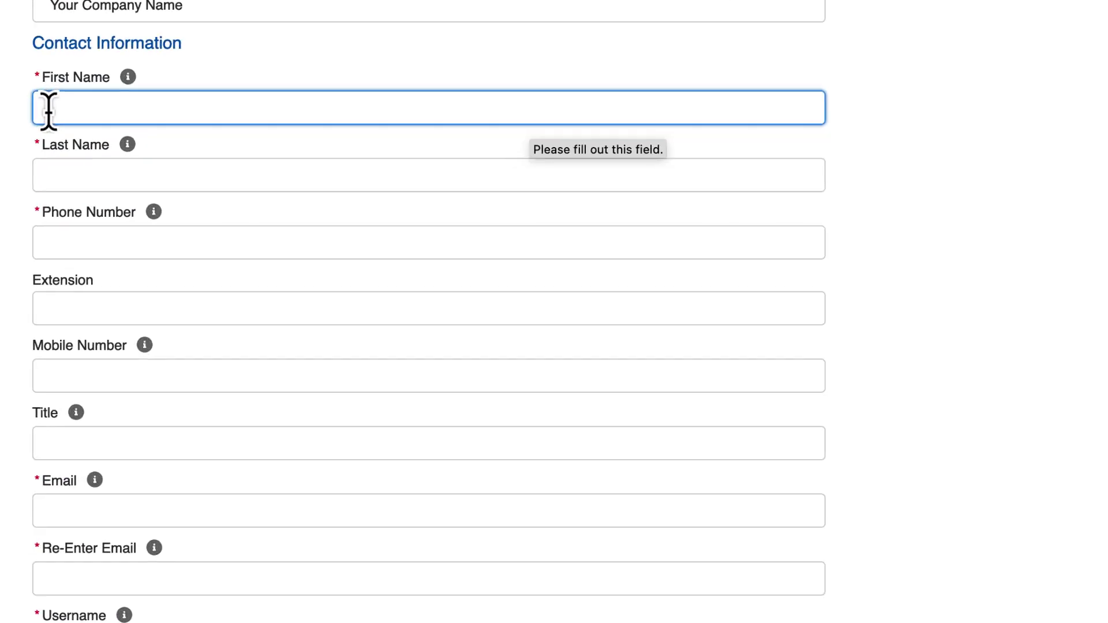
text(Michelle)
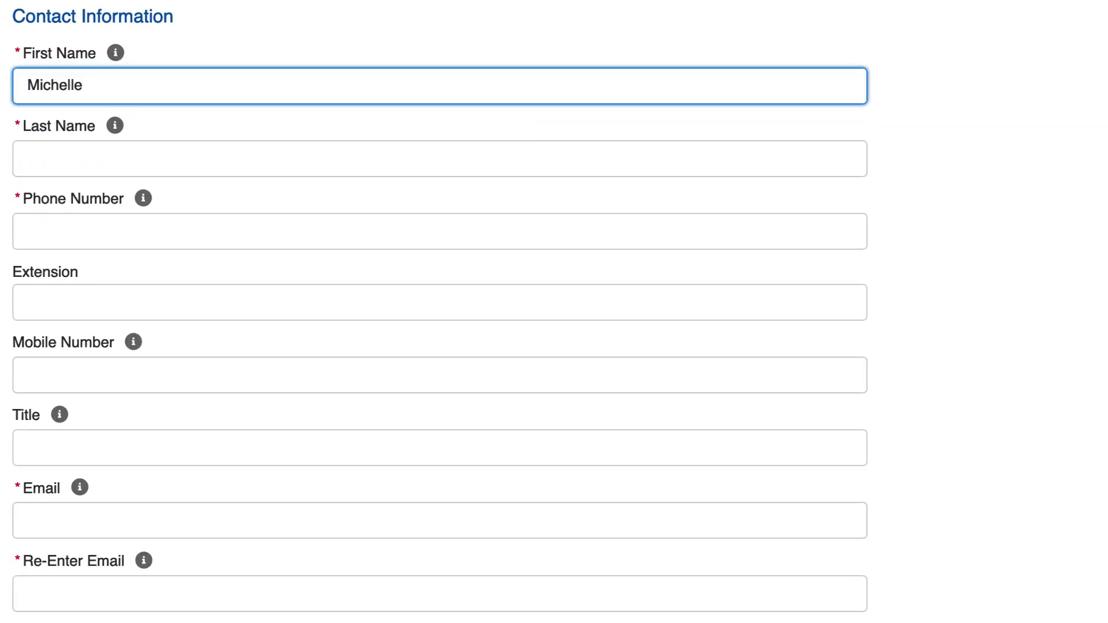
click(31, 161)
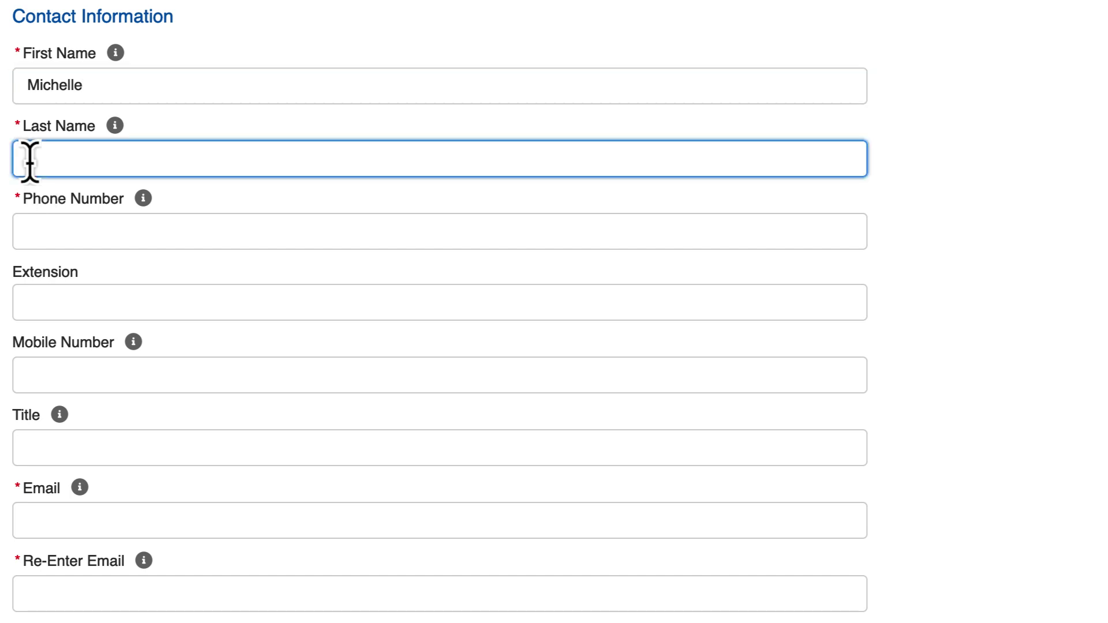
text(Smith)
click(29, 232)
text(3)
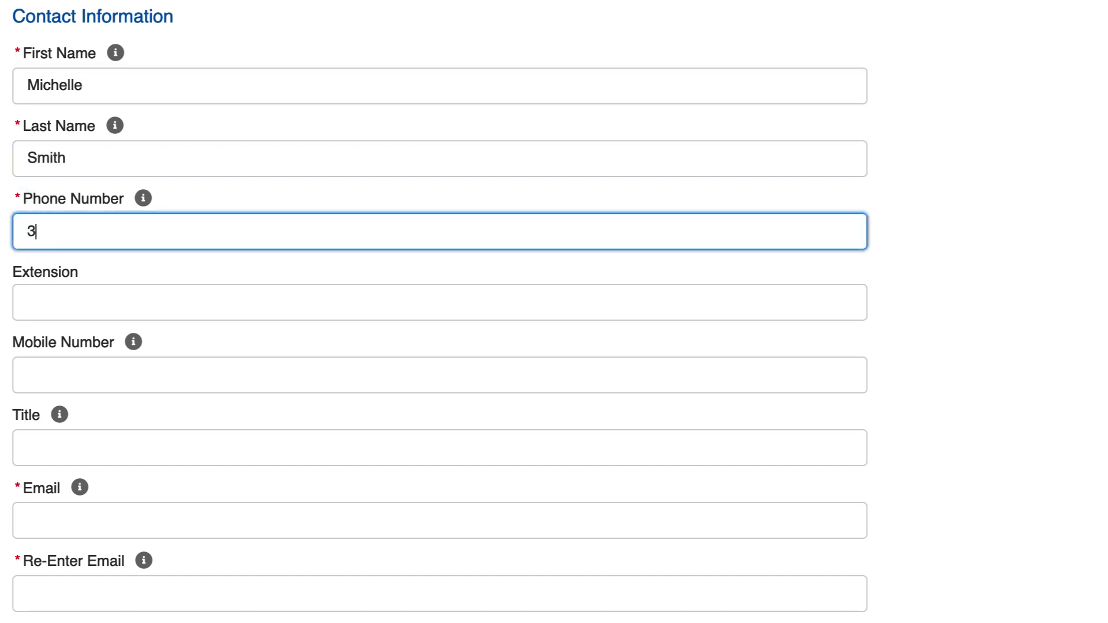
text(015551234)
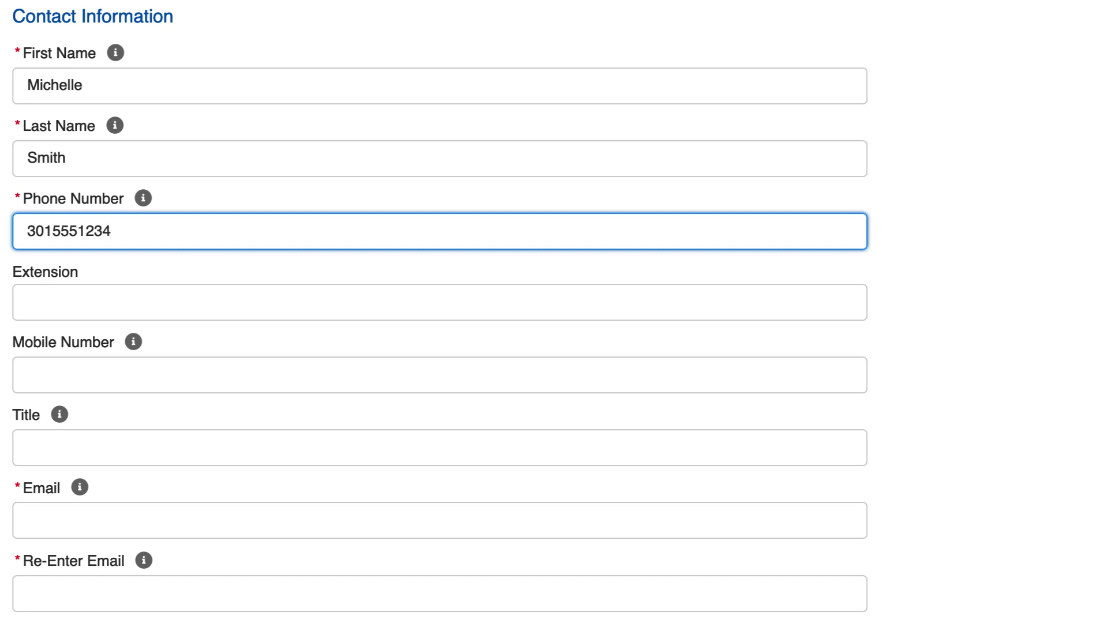
click(31, 373)
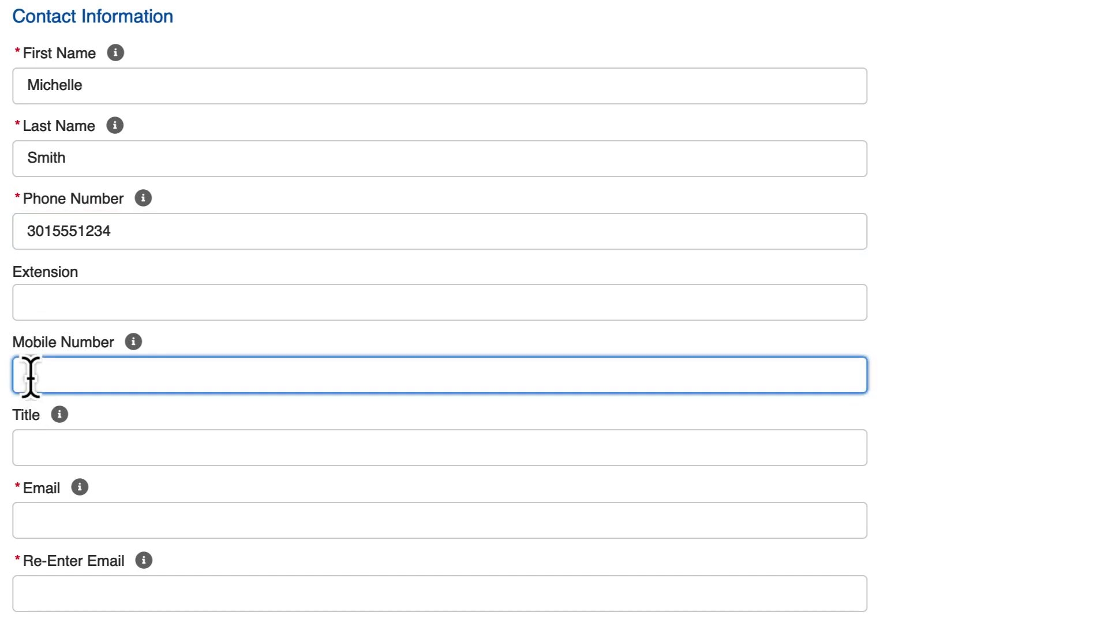
text(2405551234)
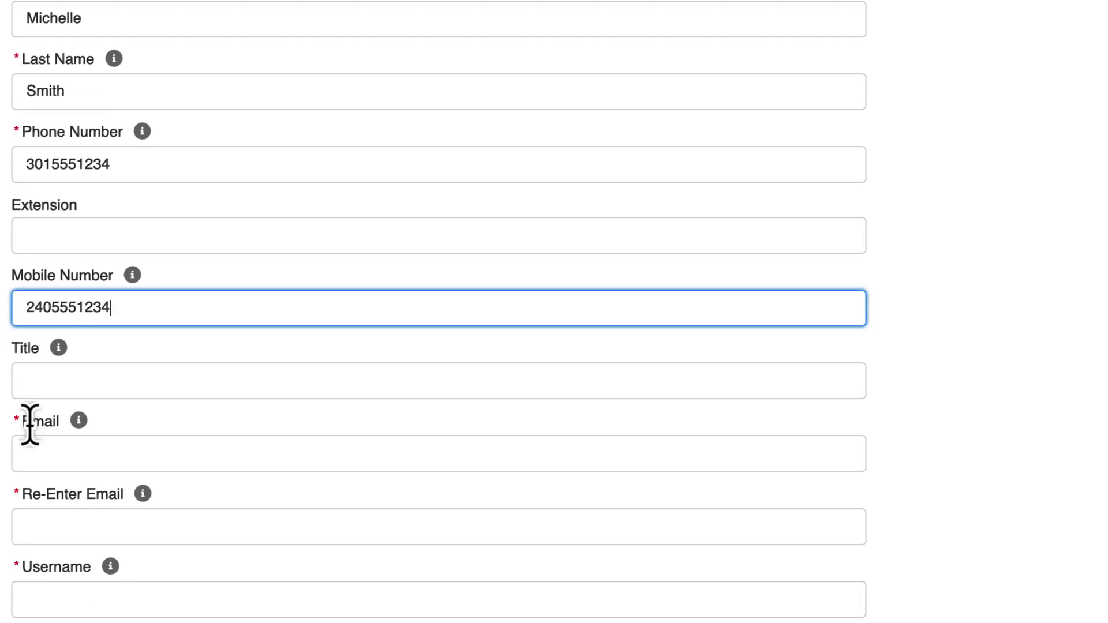
scroll(26, 389, down, 5)
- Enter the contact email twice and choose a username
click(23, 86)
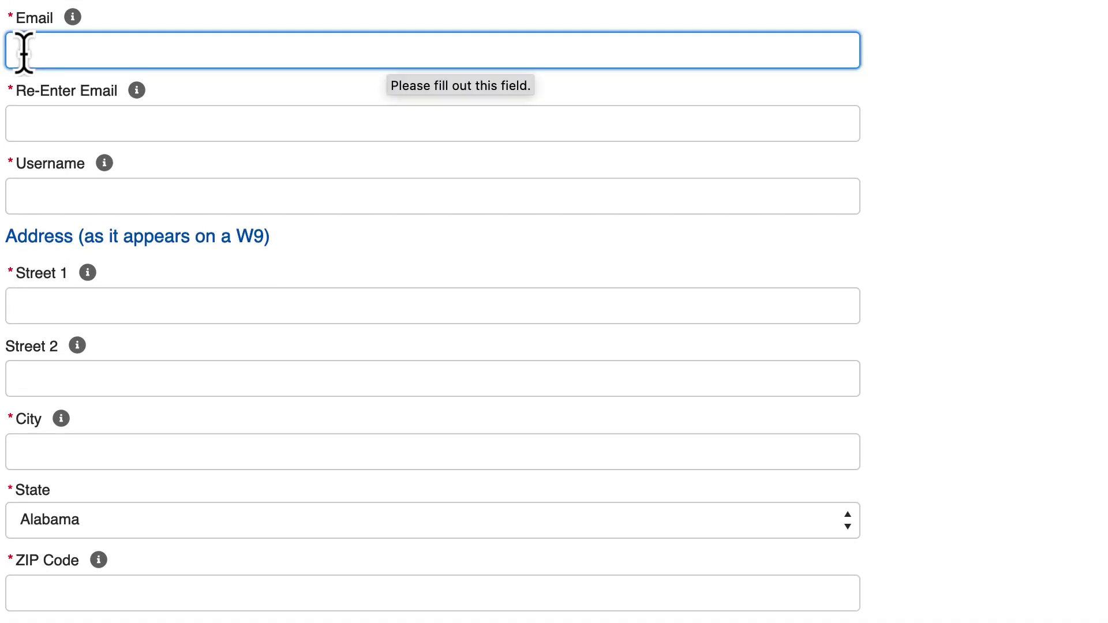
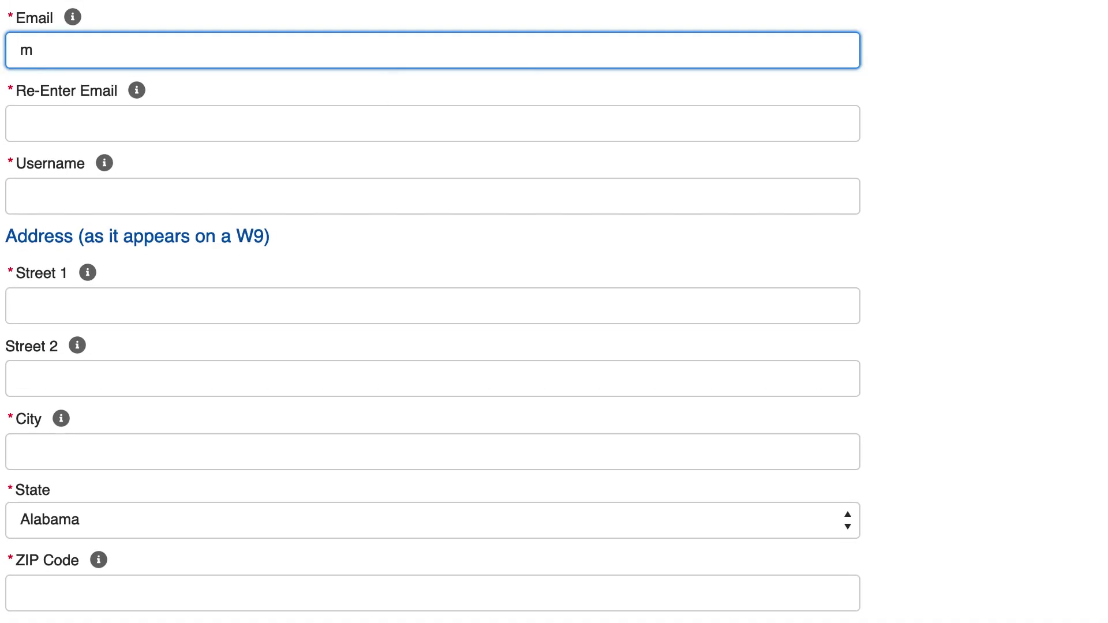
click(22, 125)
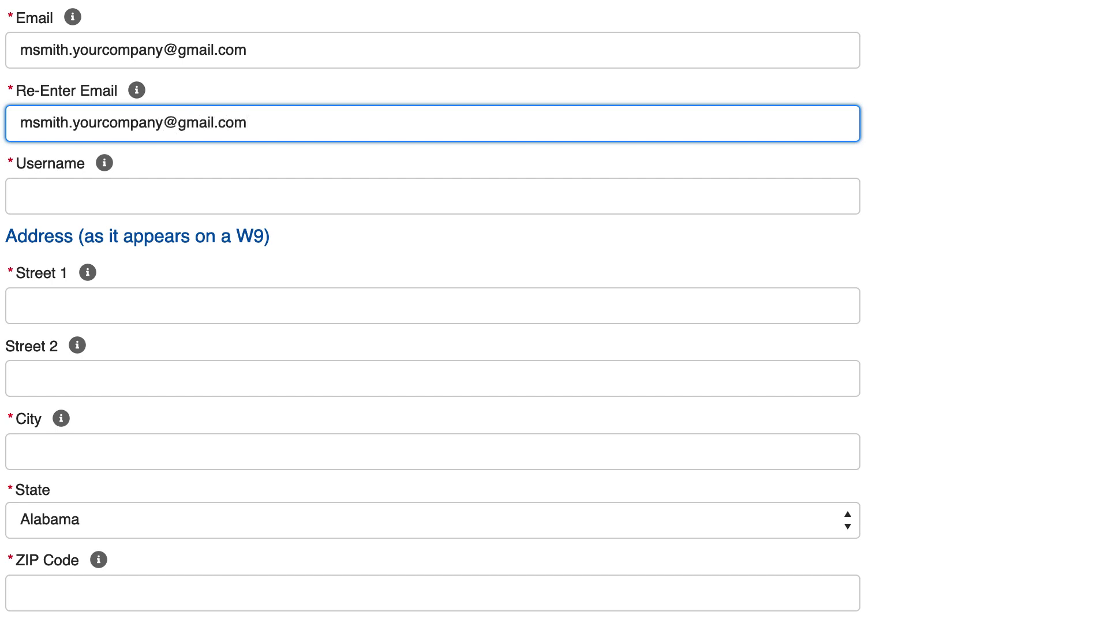
click(22, 198)
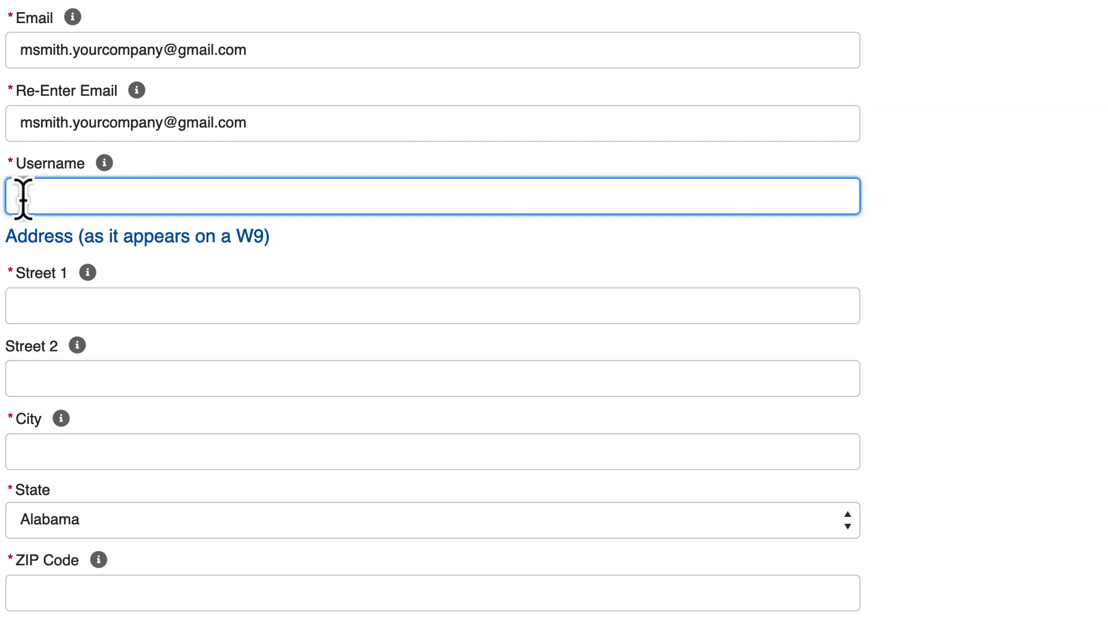
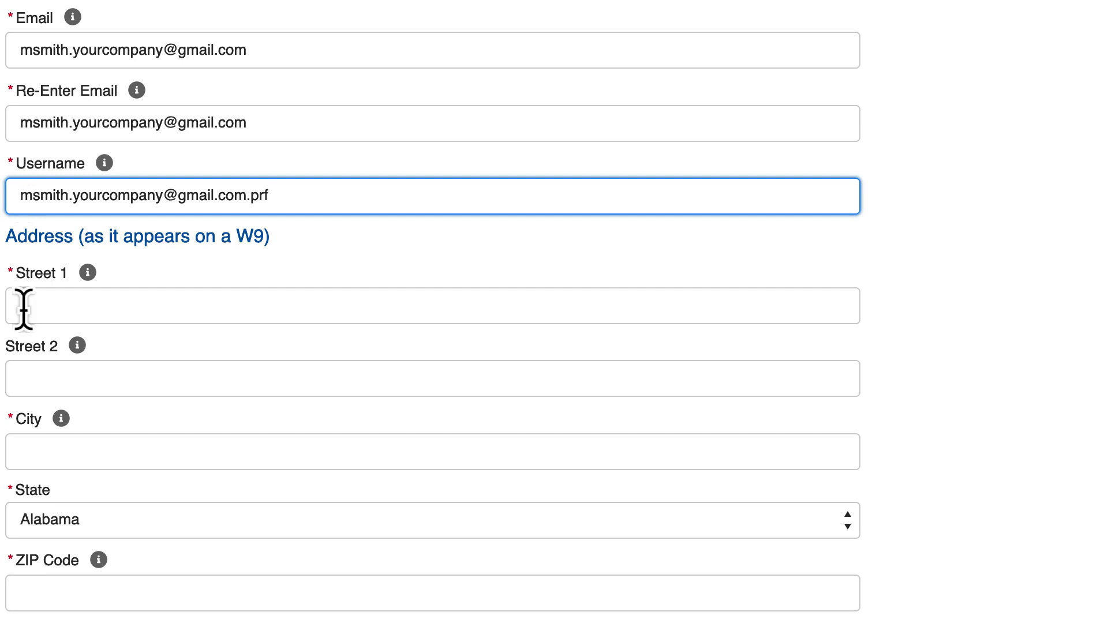
key(Tab)
text(123 Main Street)
- Enter the W9 address: 123 Main Street, Rockville, Maryland, ZIP 20852
click(24, 455)
text(Rockville)
click(25, 521)
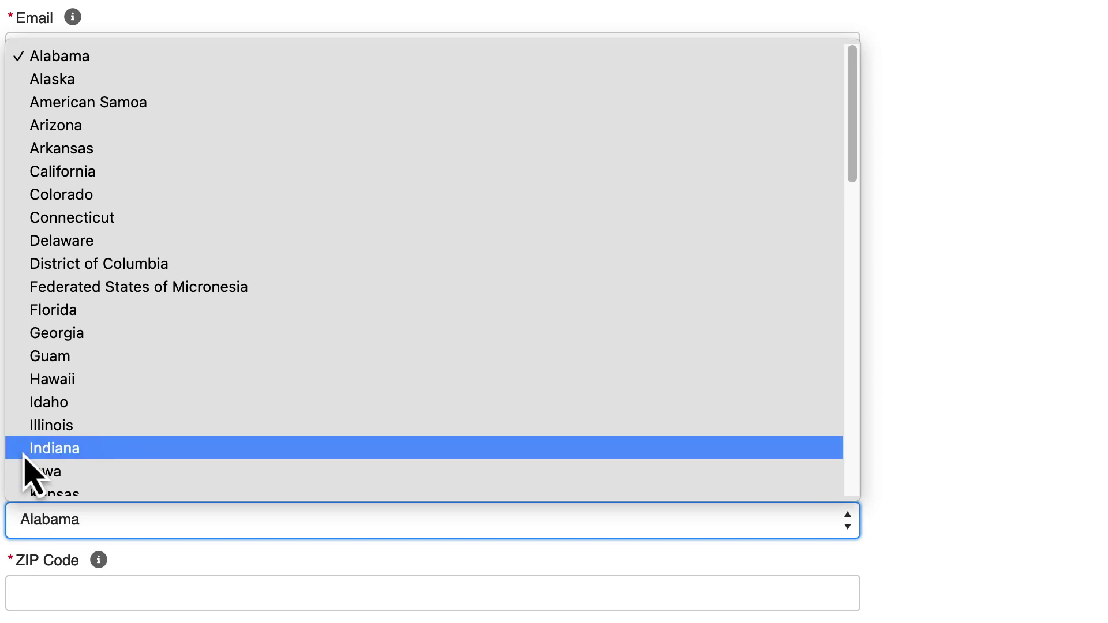
scroll(33, 474, down, 3)
scroll(33, 475, down, 3)
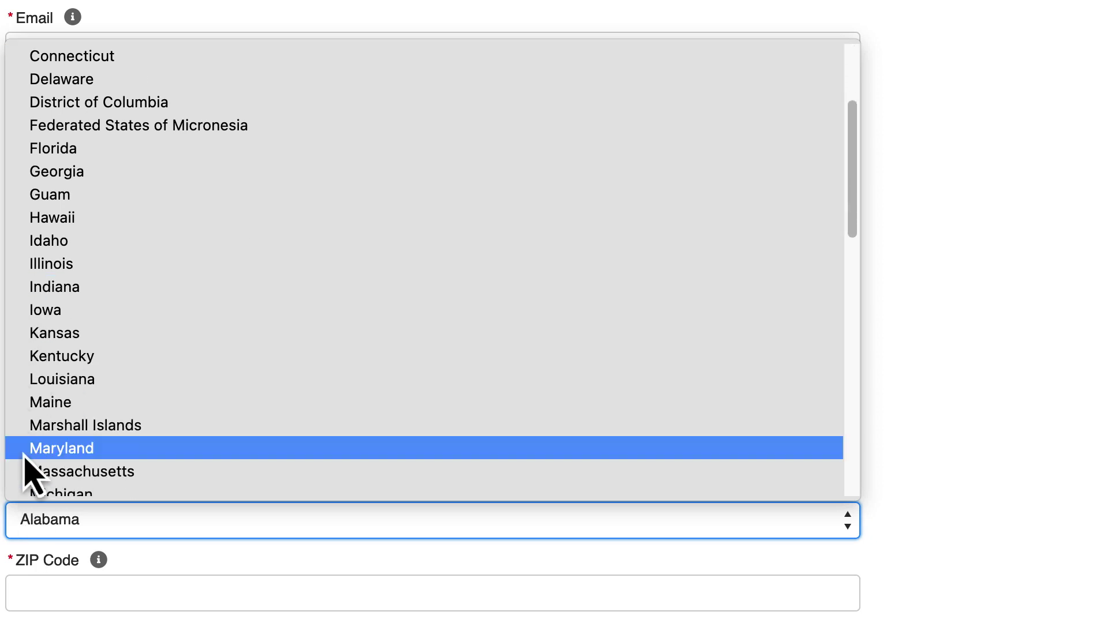
click(32, 450)
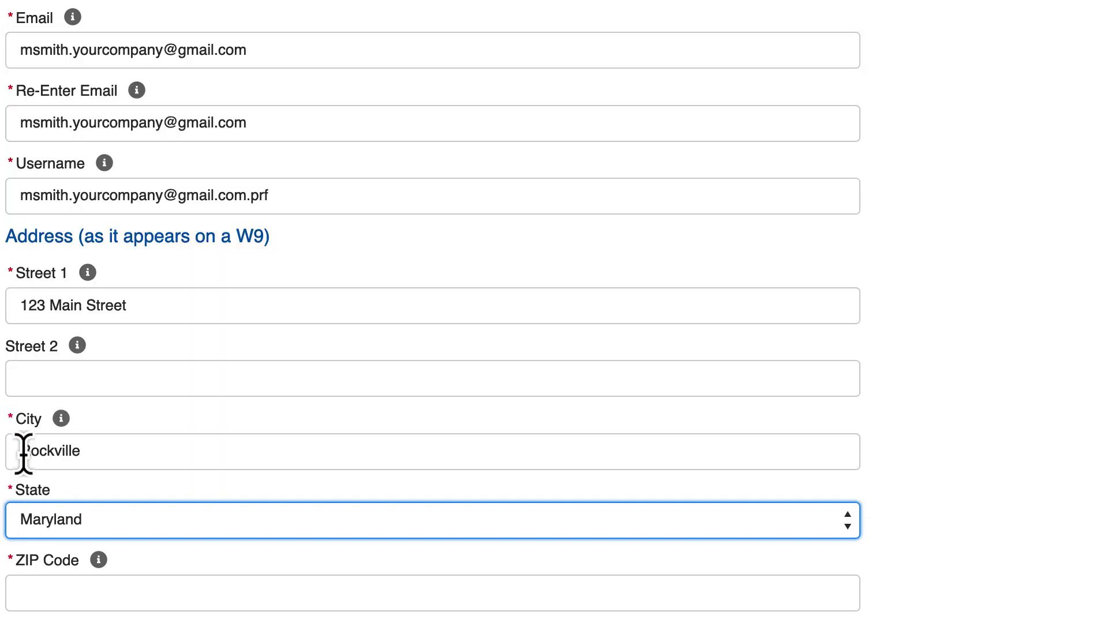
click(24, 595)
text(20852)
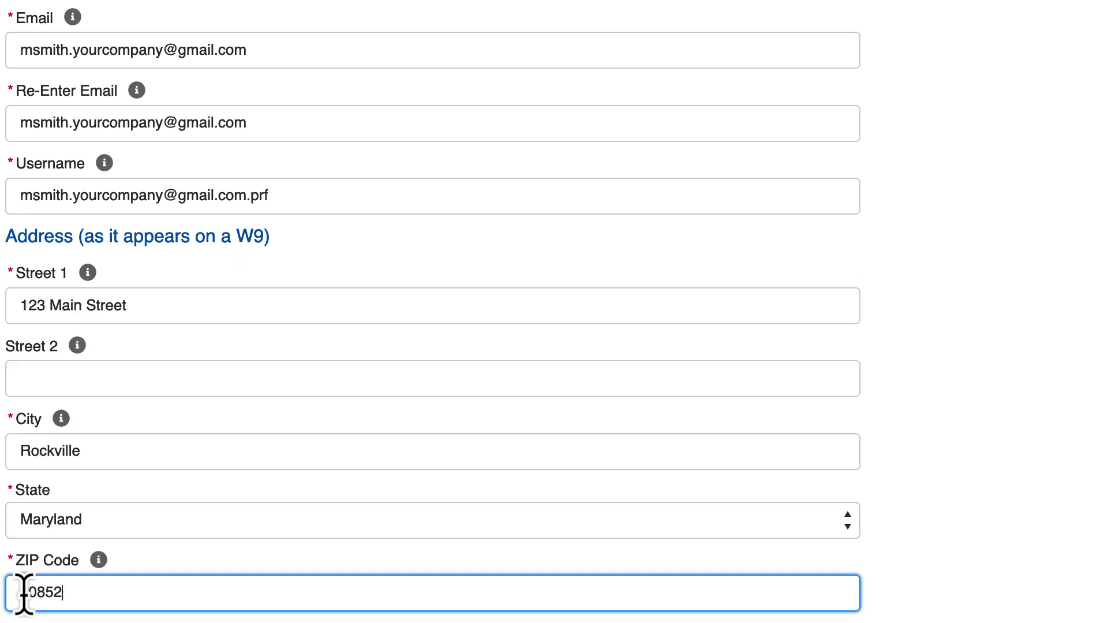
scroll(24, 597, down, 2)
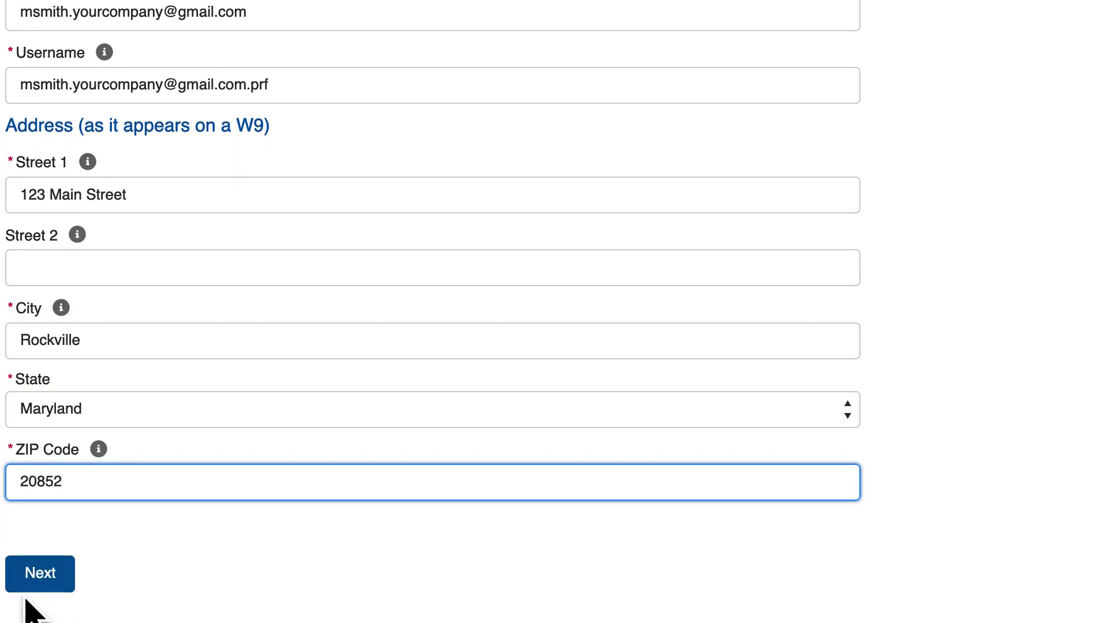
scroll(24, 606, down, 2)
scroll(24, 606, down, 1)
scroll(35, 608, down, 1)
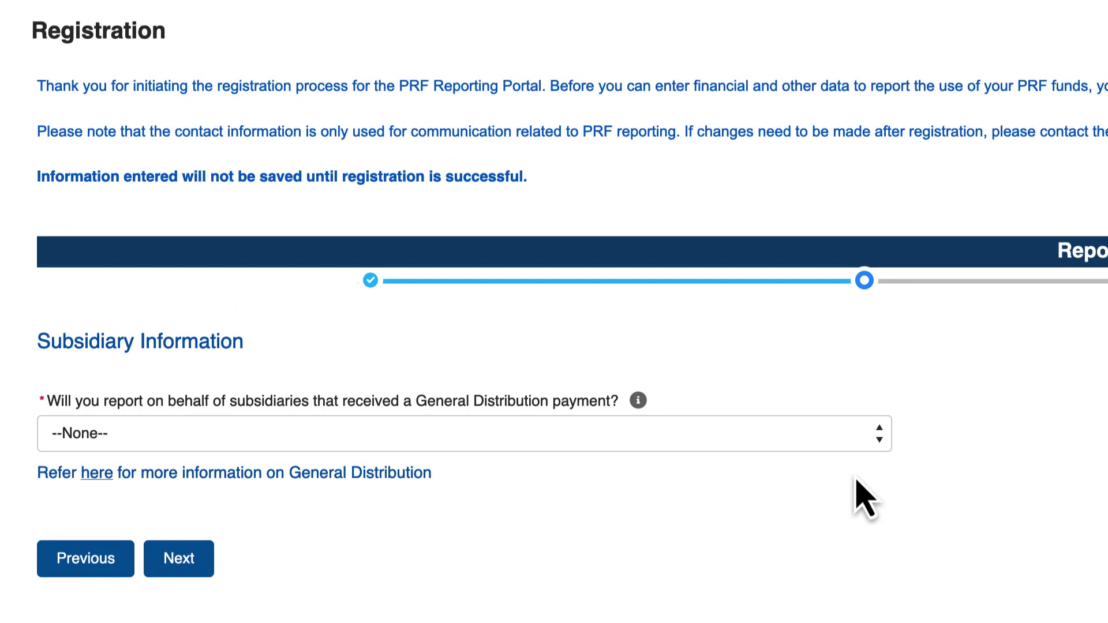
- Answer No to the Subsidiary Information reporting question
click(779, 451)
click(774, 446)
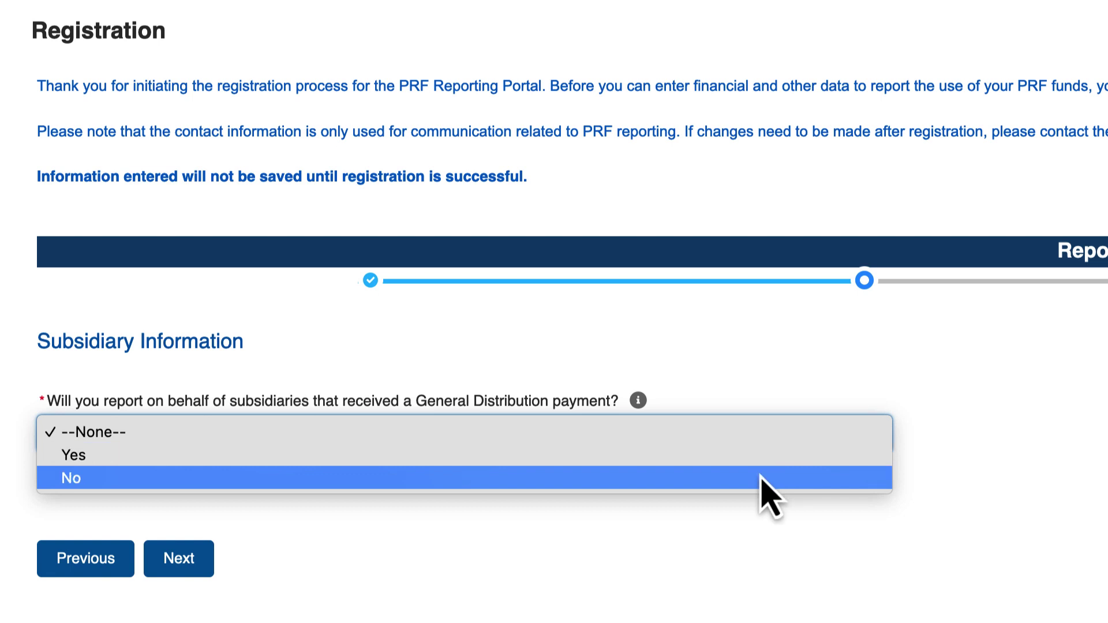
click(762, 478)
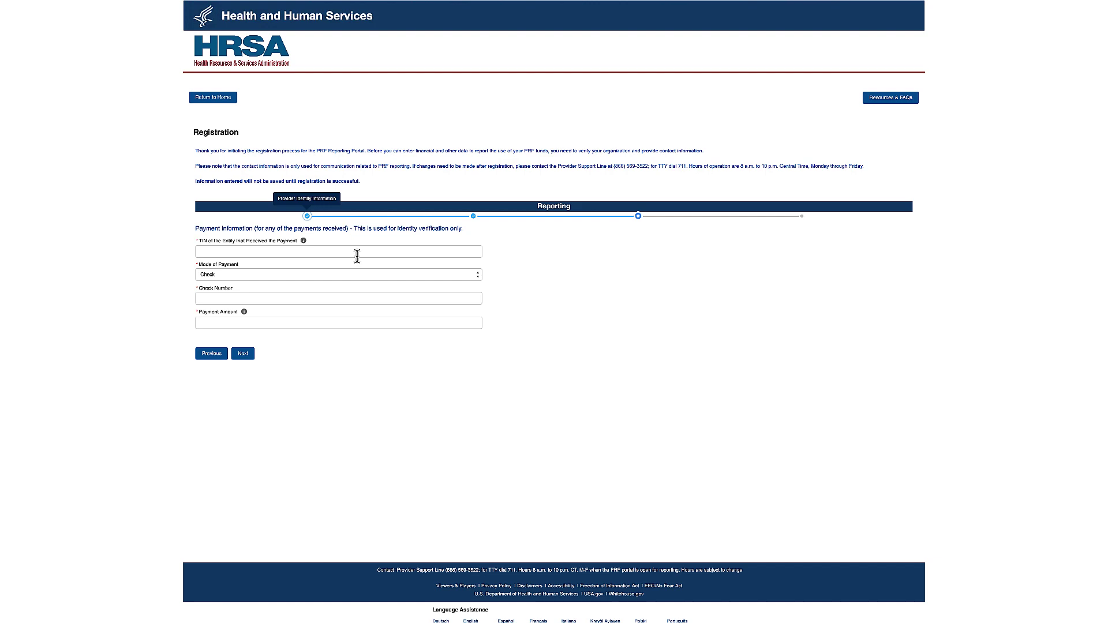
- Enter TIN 900900900 and set Mode of Payment to Check
click(357, 253)
text(9)
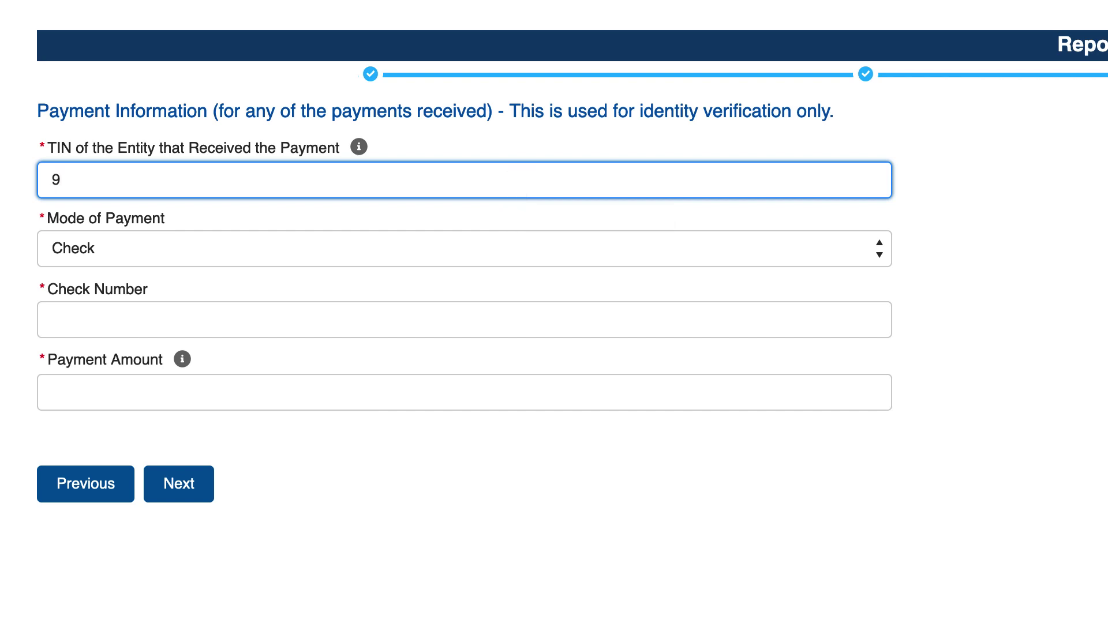
text(00900900)
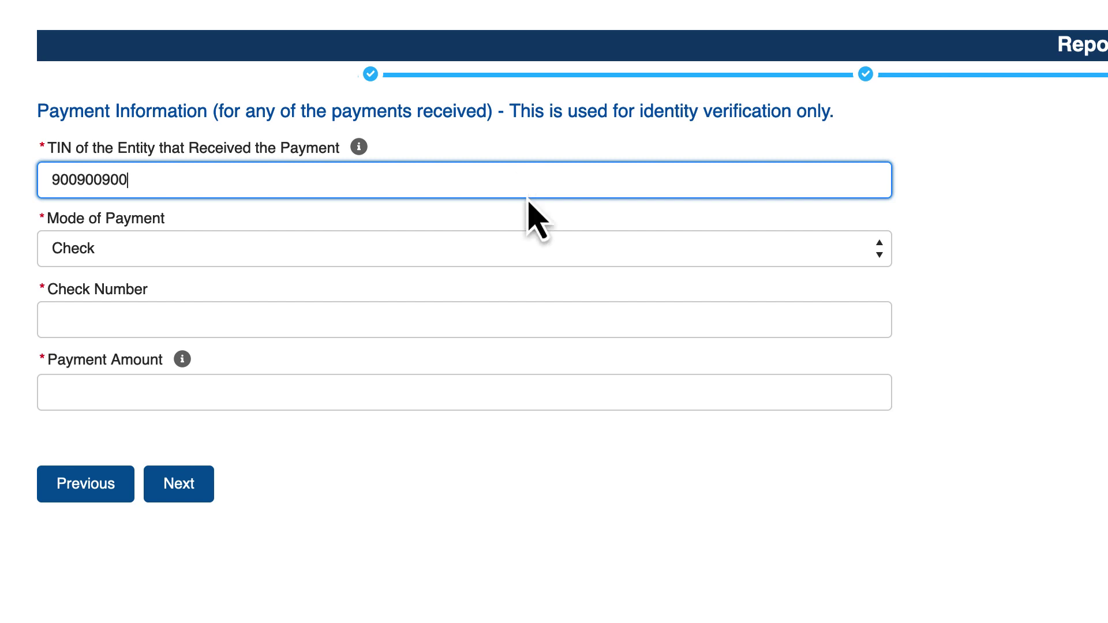
click(524, 249)
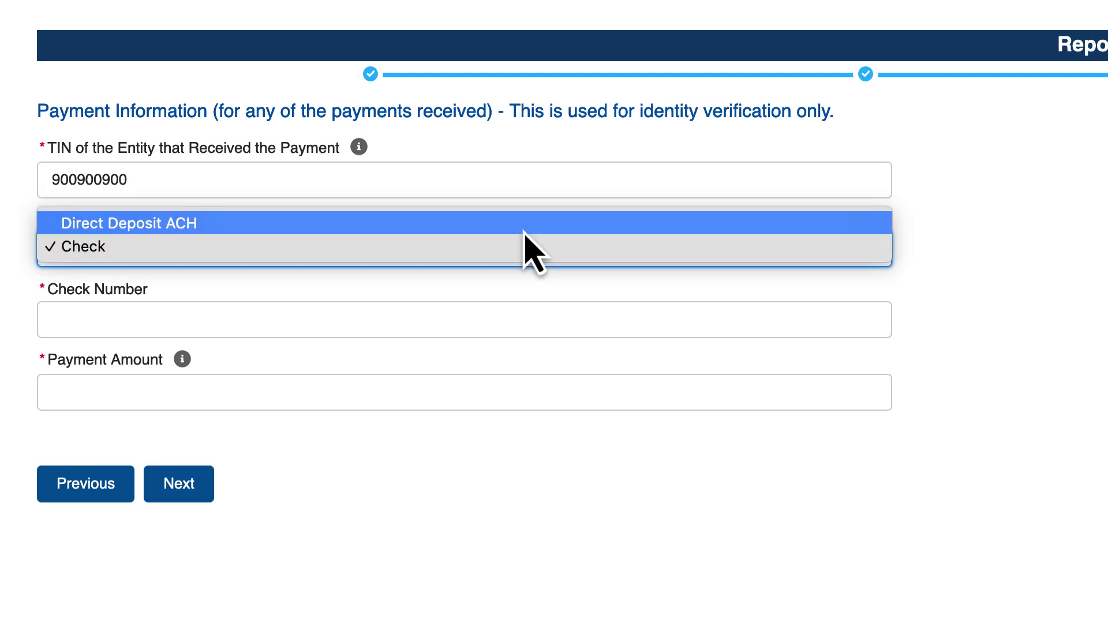
click(524, 224)
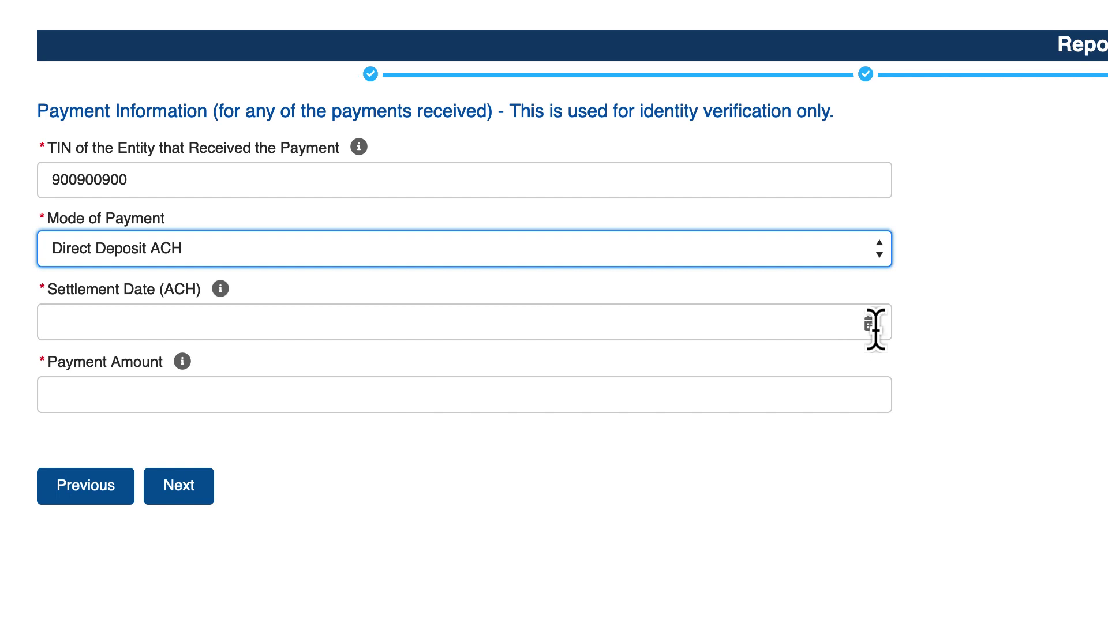
click(765, 322)
text(1)
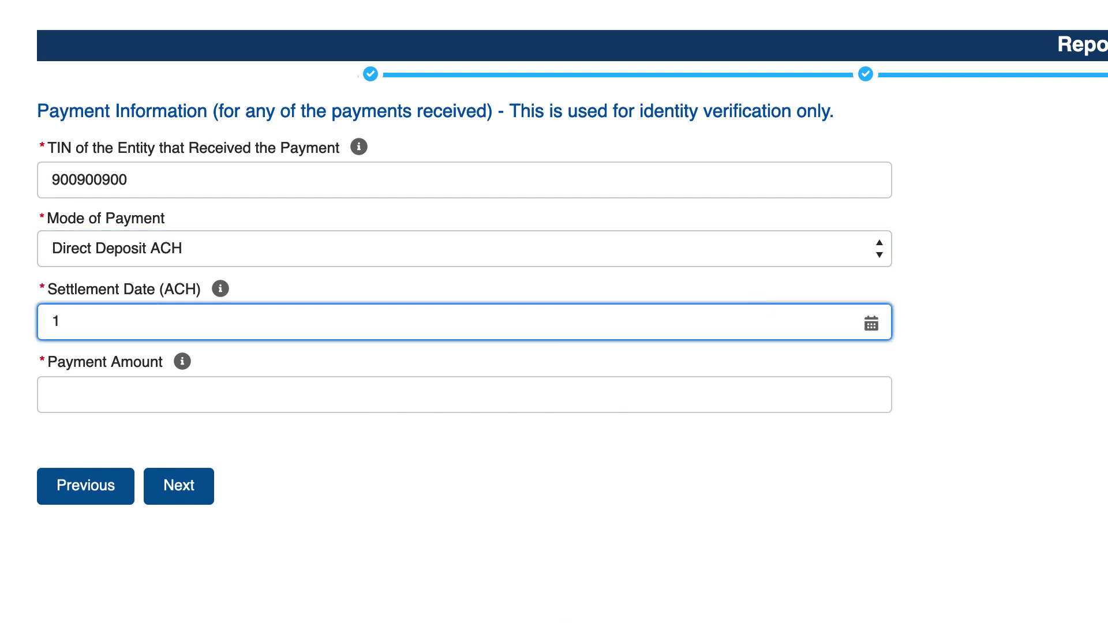
text(/1/202)
text(1)
click(722, 257)
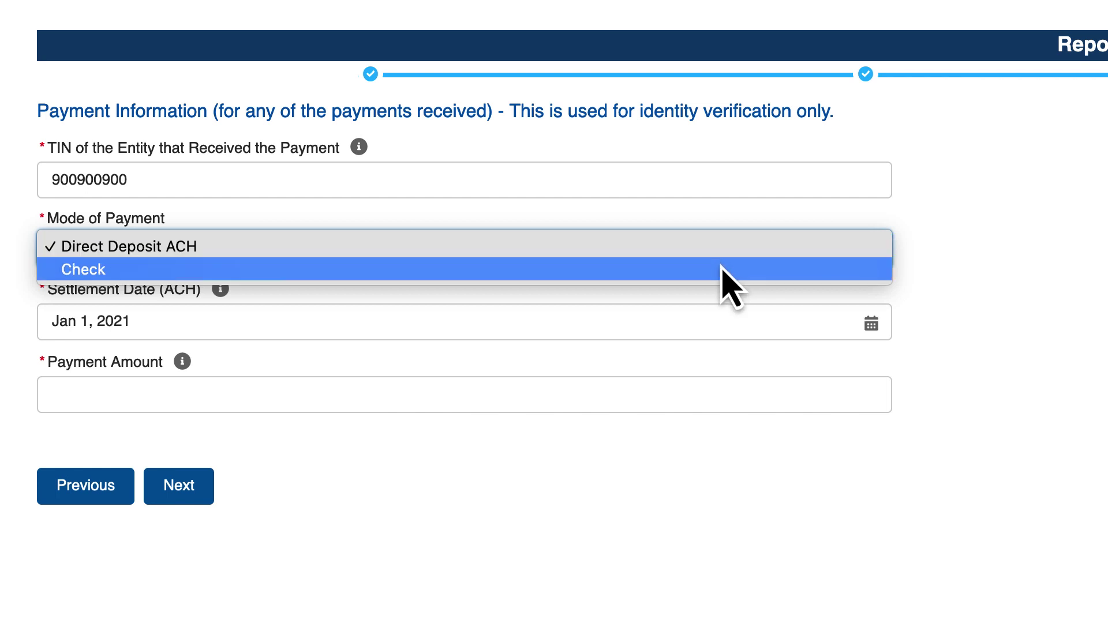
click(722, 272)
- Enter check number 123456 and payment amount $200,000, then continue to the review page
click(689, 319)
text(123456)
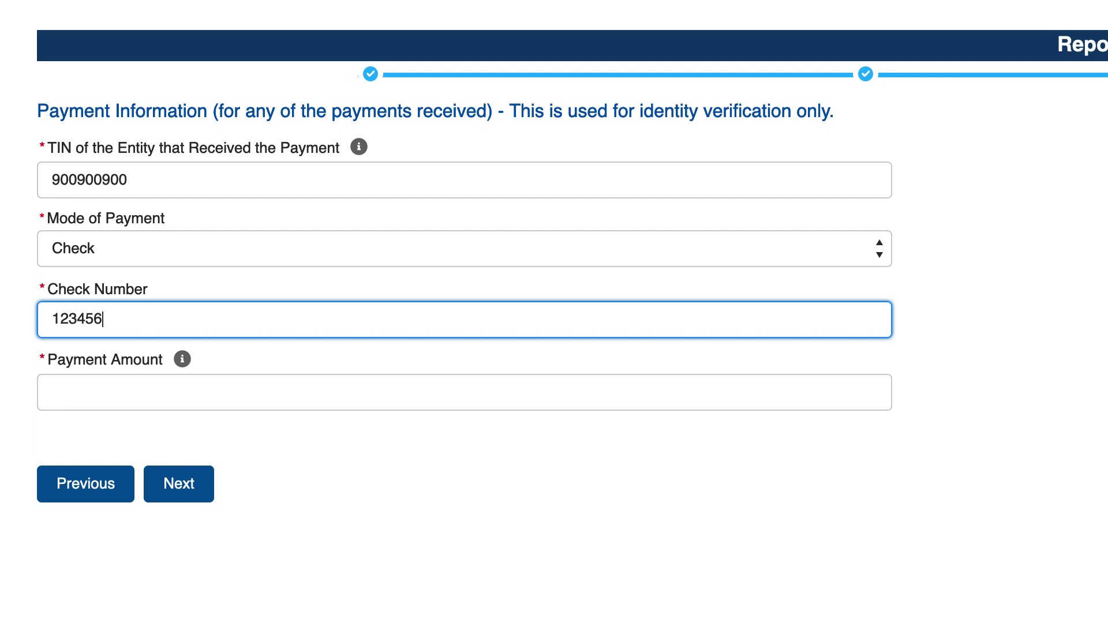
click(687, 389)
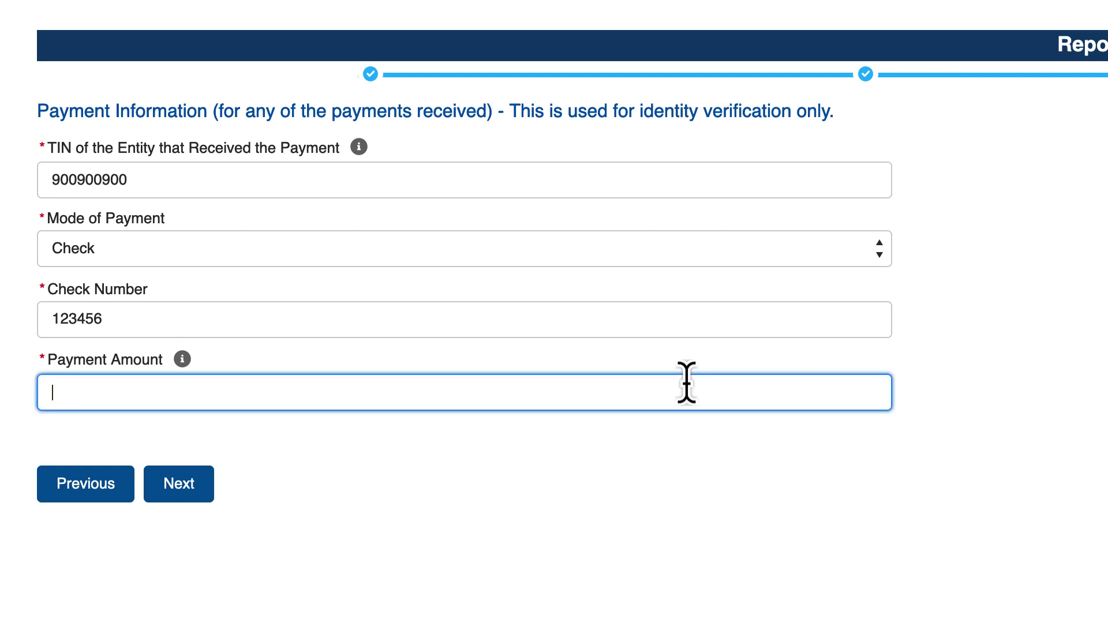
text(200000)
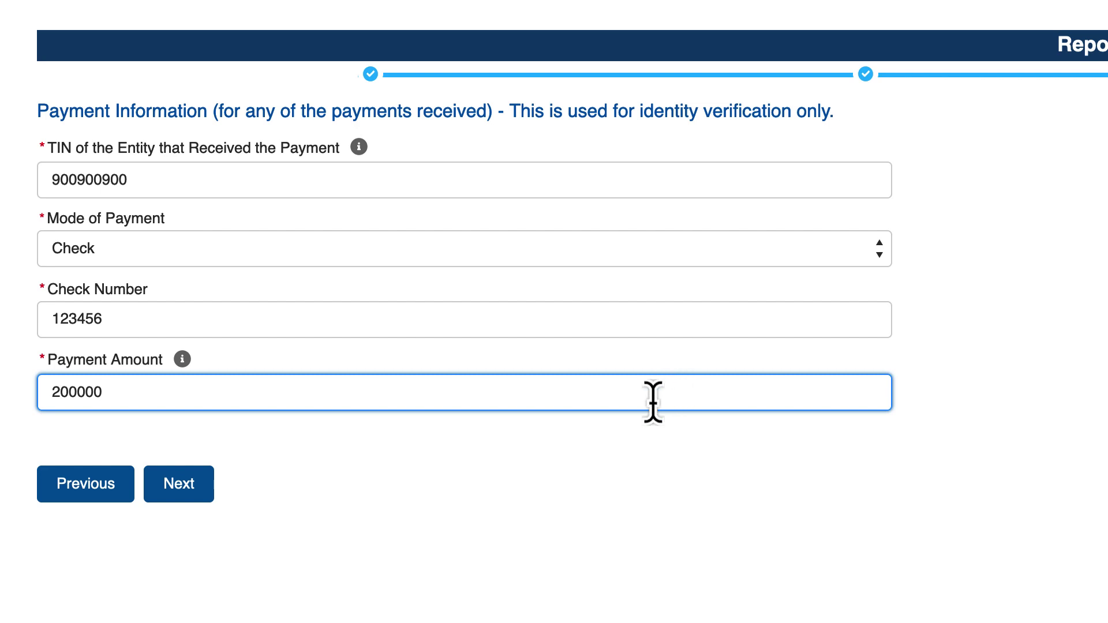
click(198, 490)
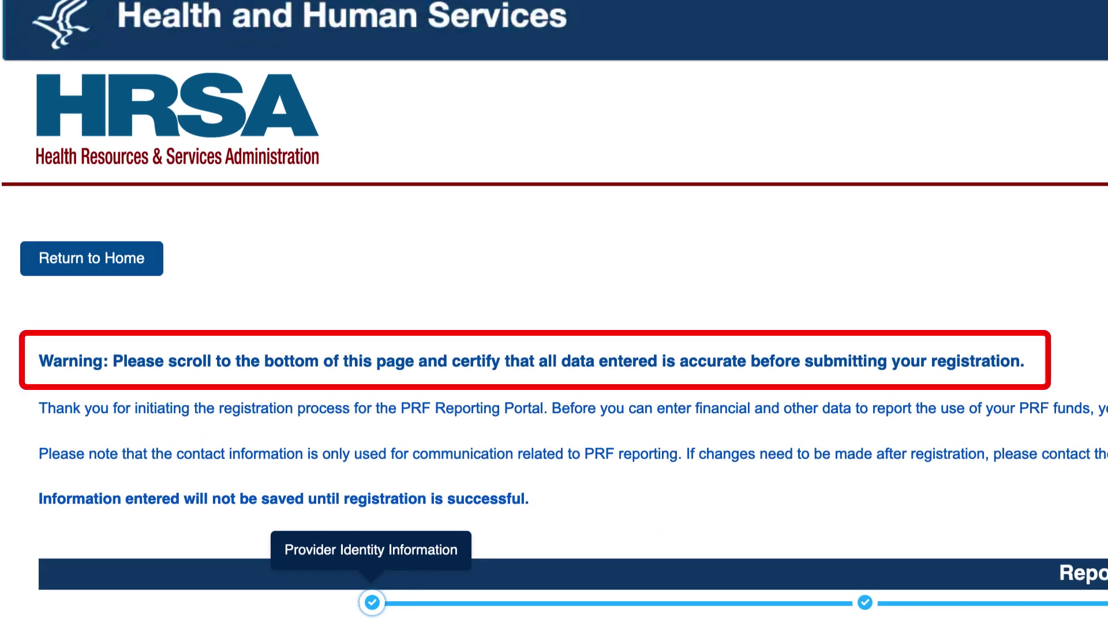
scroll(706, 563, down, 8)
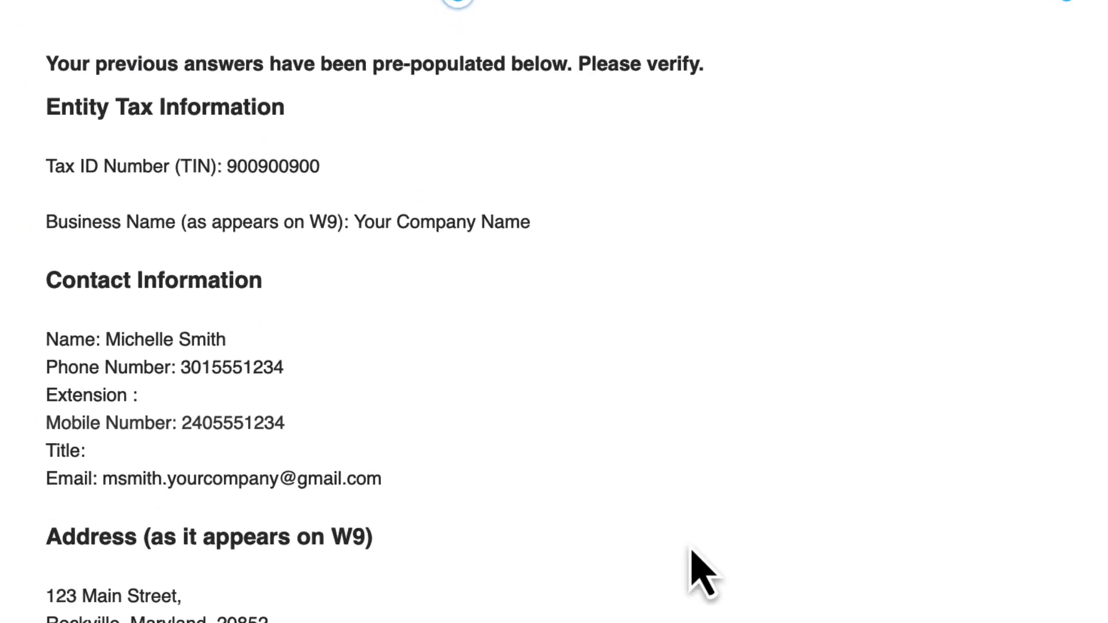
scroll(706, 565, down, 1)
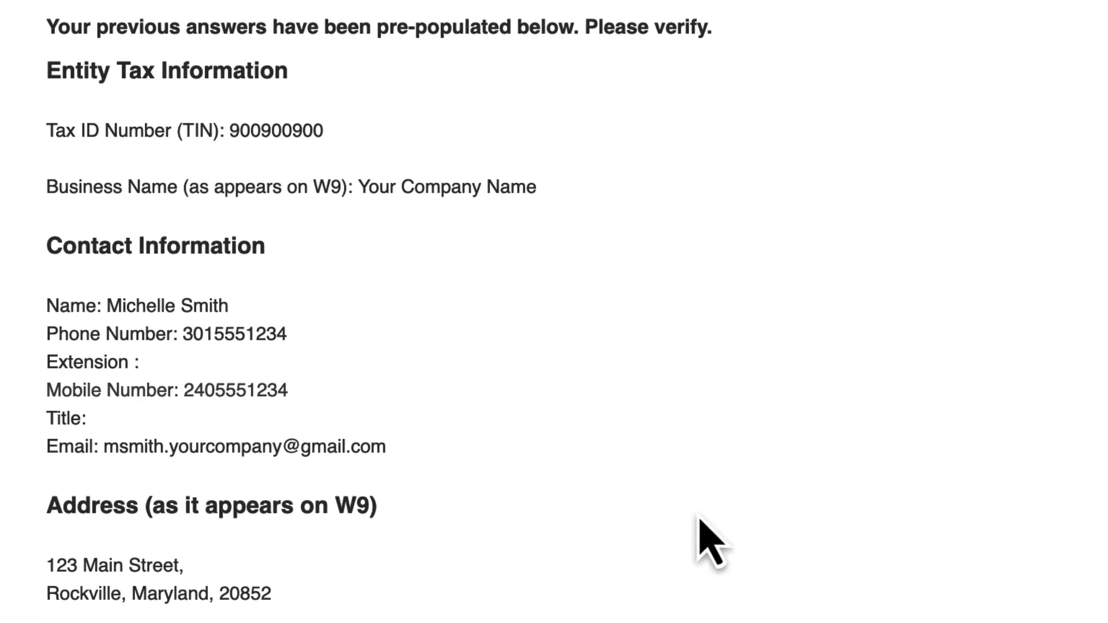
scroll(711, 606, down, 4)
scroll(658, 563, down, 8)
scroll(648, 518, down, 2)
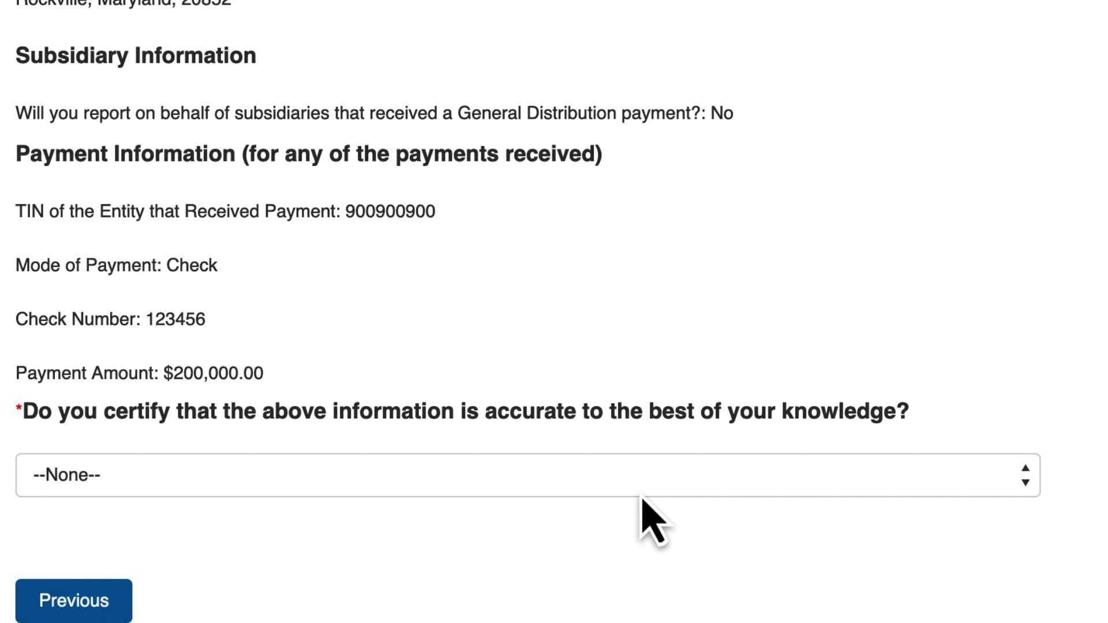
- Set the review certification dropdown to Yes
click(643, 485)
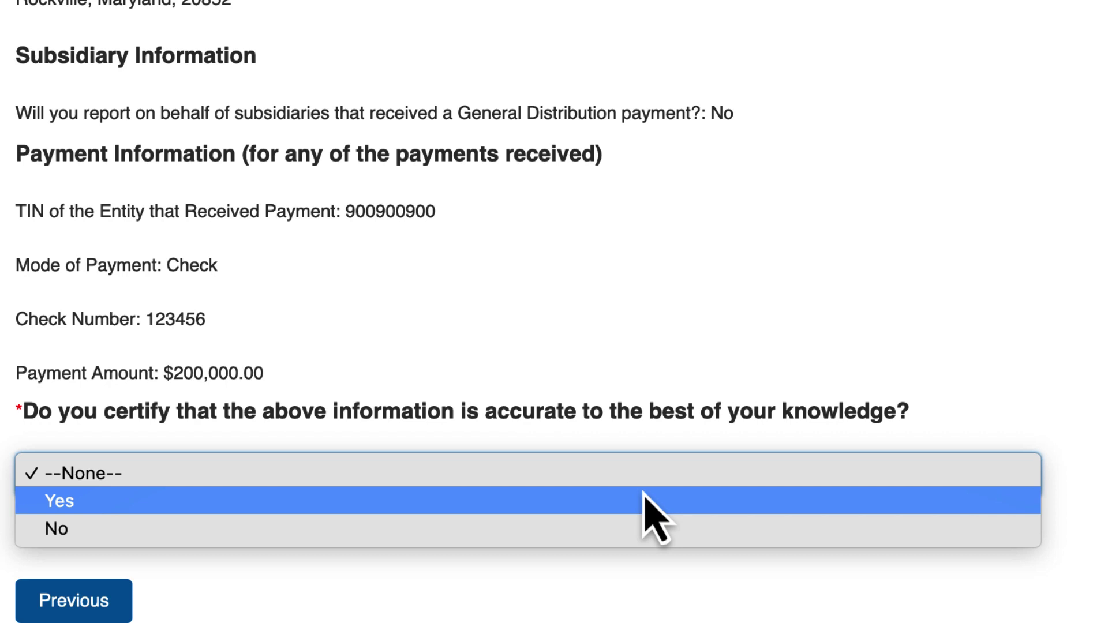
click(644, 501)
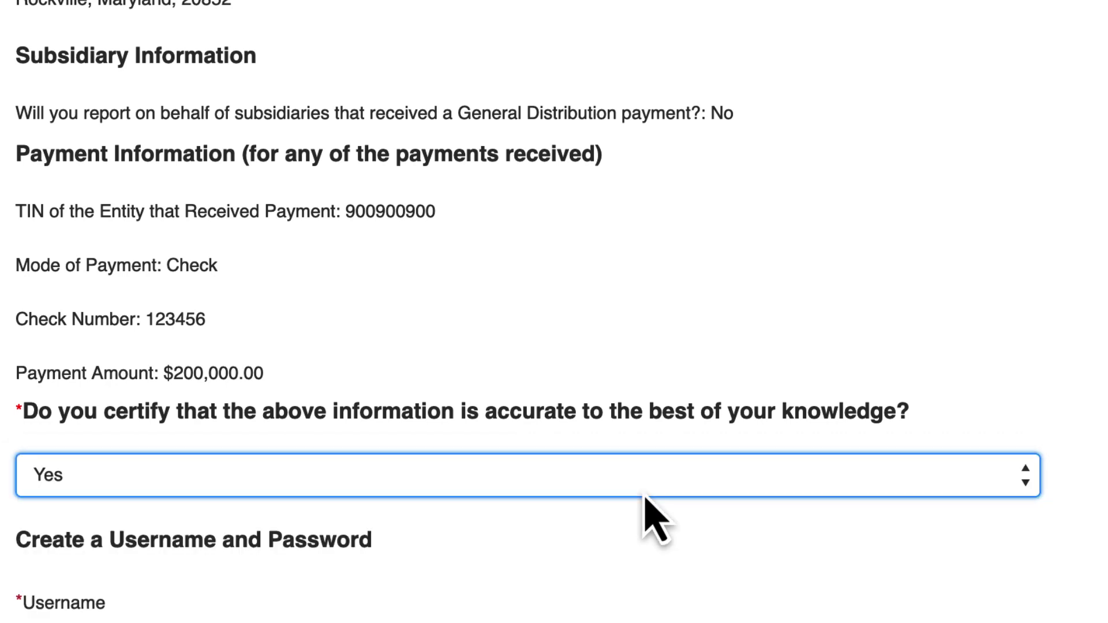
scroll(644, 500, down, 5)
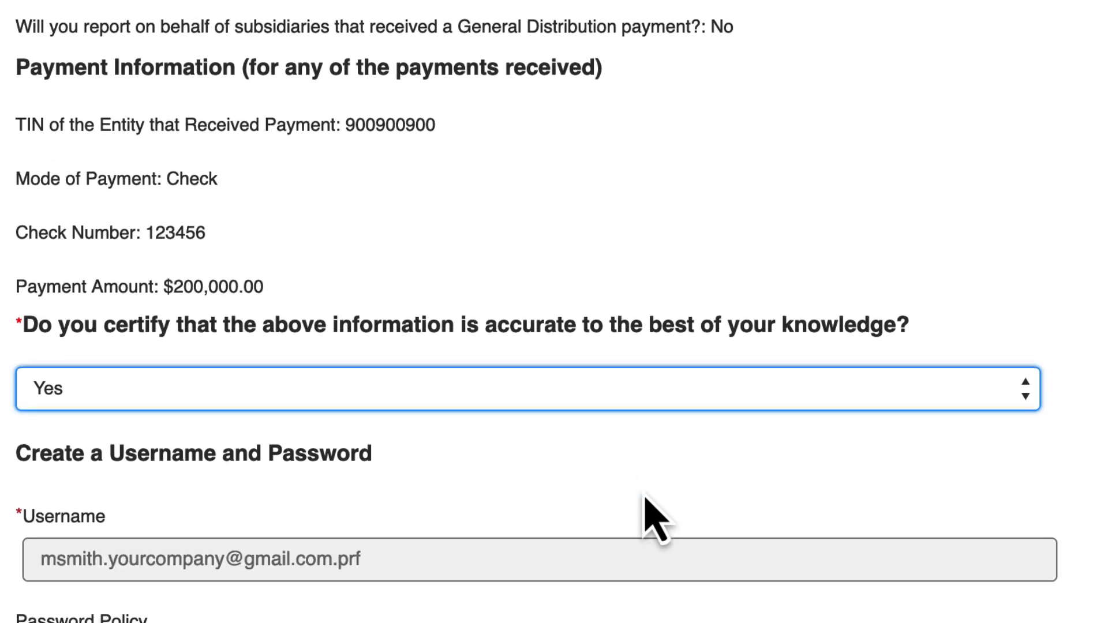
scroll(644, 501, down, 4)
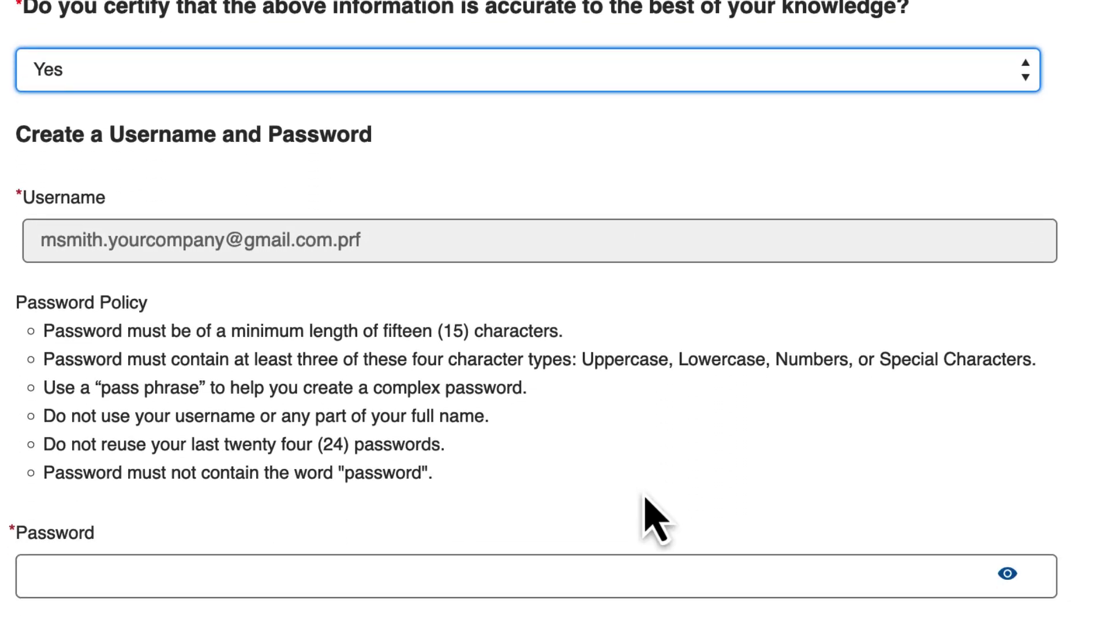
scroll(644, 500, down, 4)
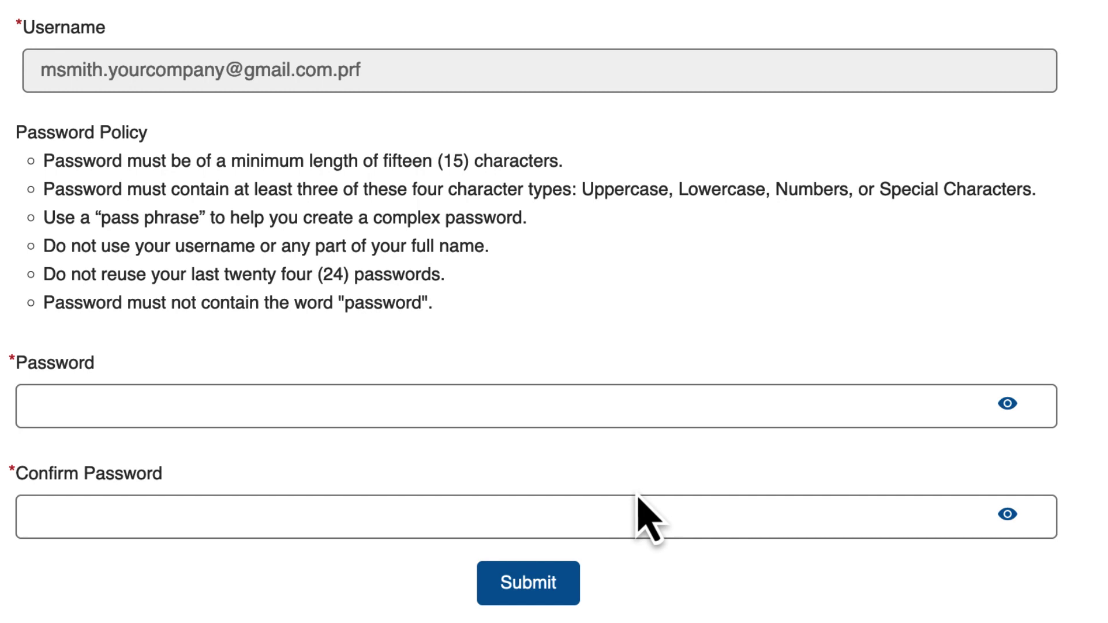
- Enter the new account password in both Password and Confirm Password fields
click(336, 412)
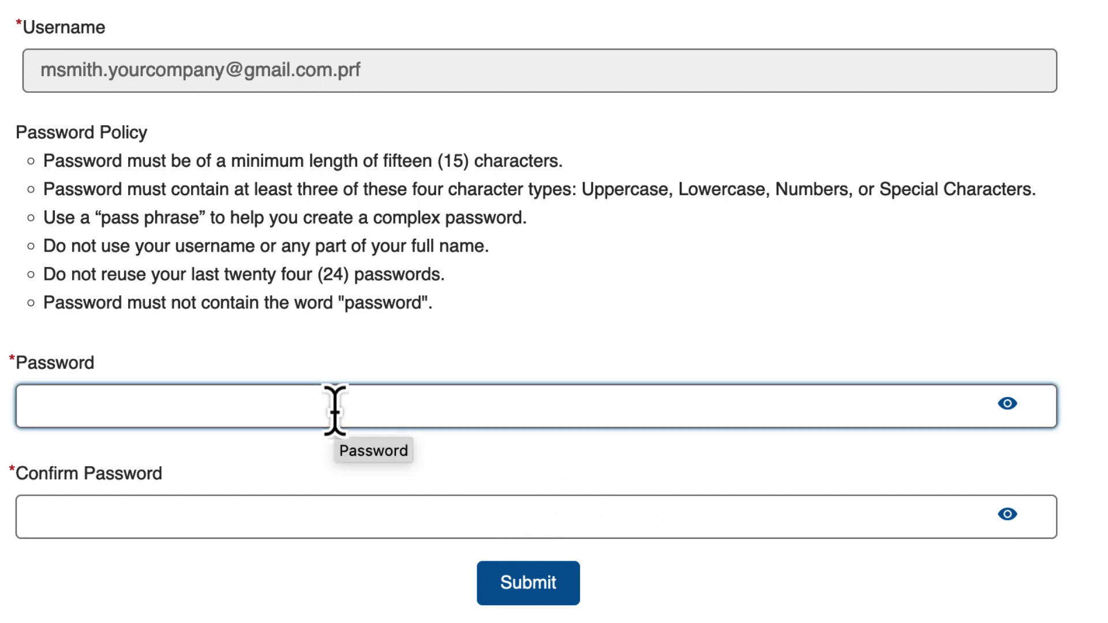
text(•••••••••••••••••)
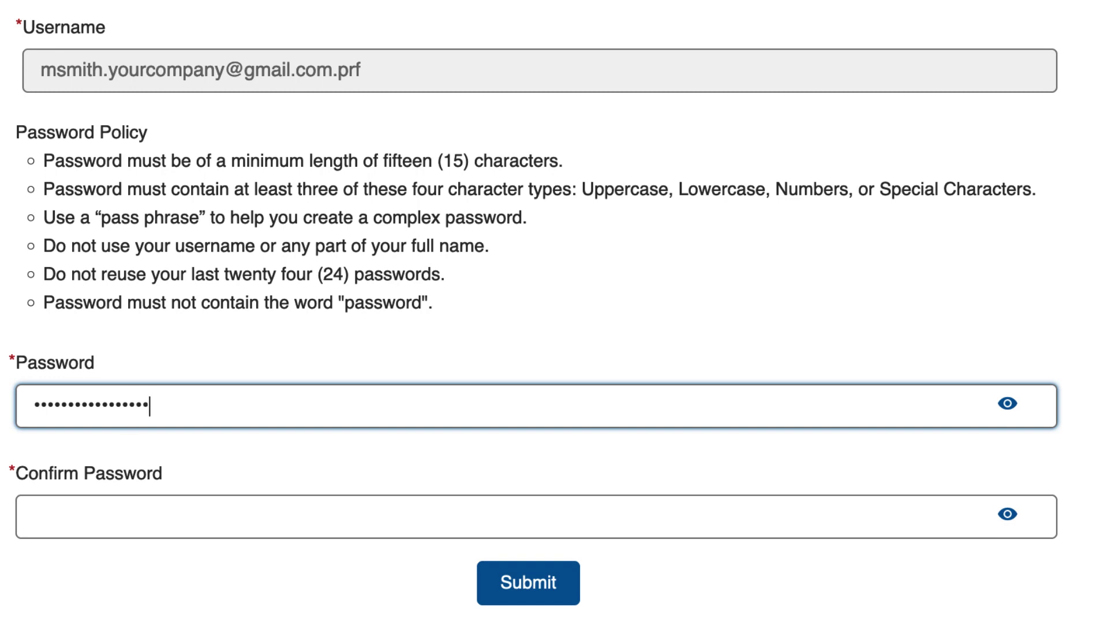
click(329, 517)
text(••••••••••••••••)
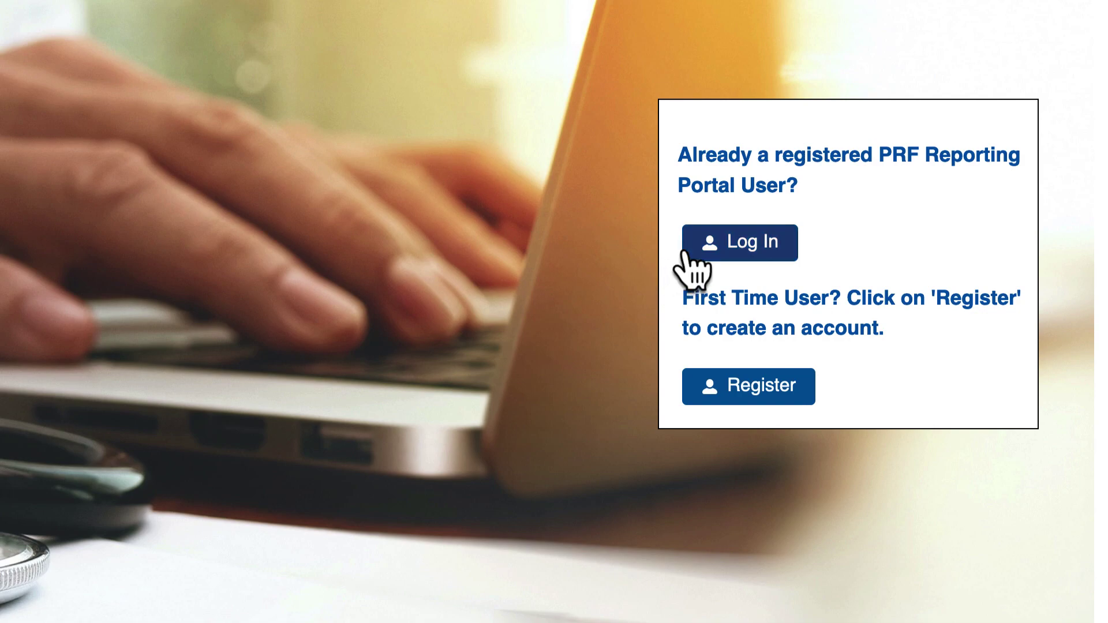
- Log in with the registered username and password, ticking I'm not a robot
click(697, 251)
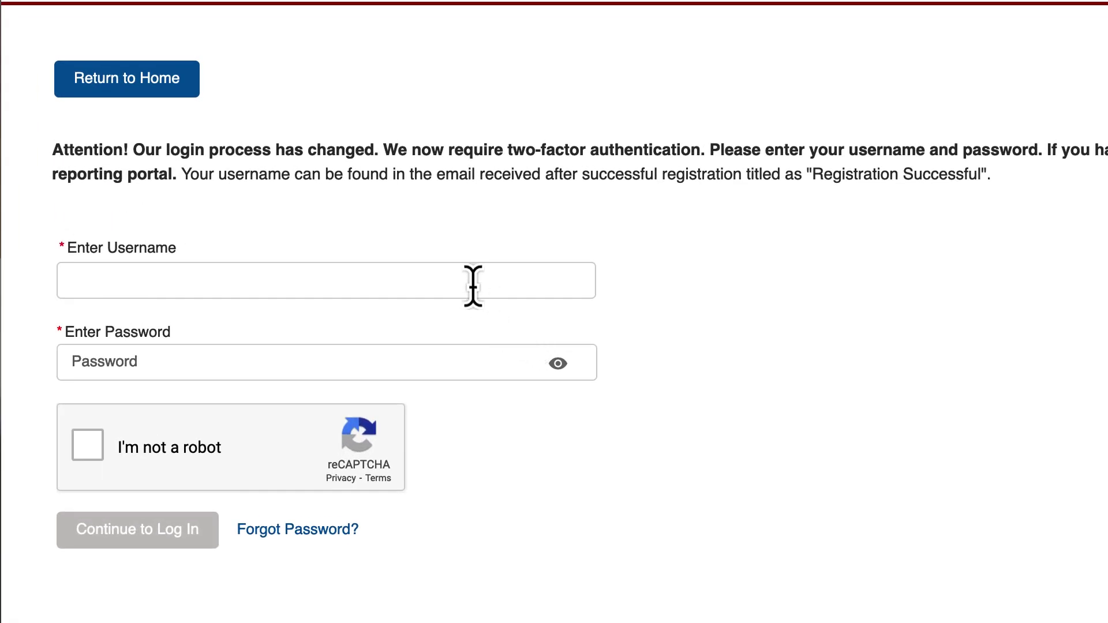
click(470, 282)
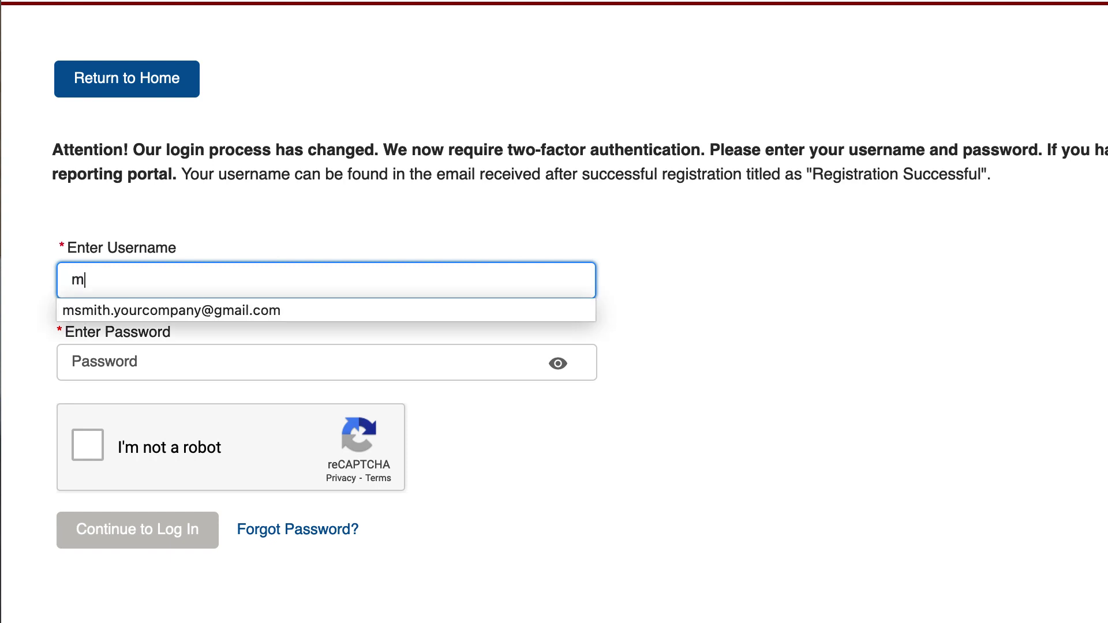
key(Tab)
text(•••••••••••••••••)
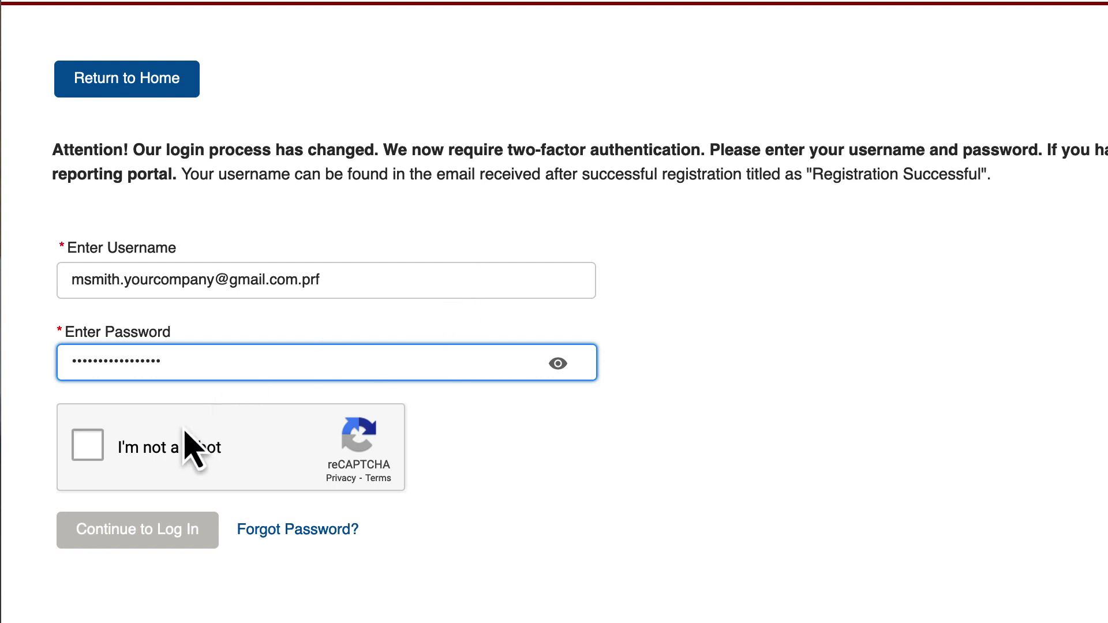
click(87, 445)
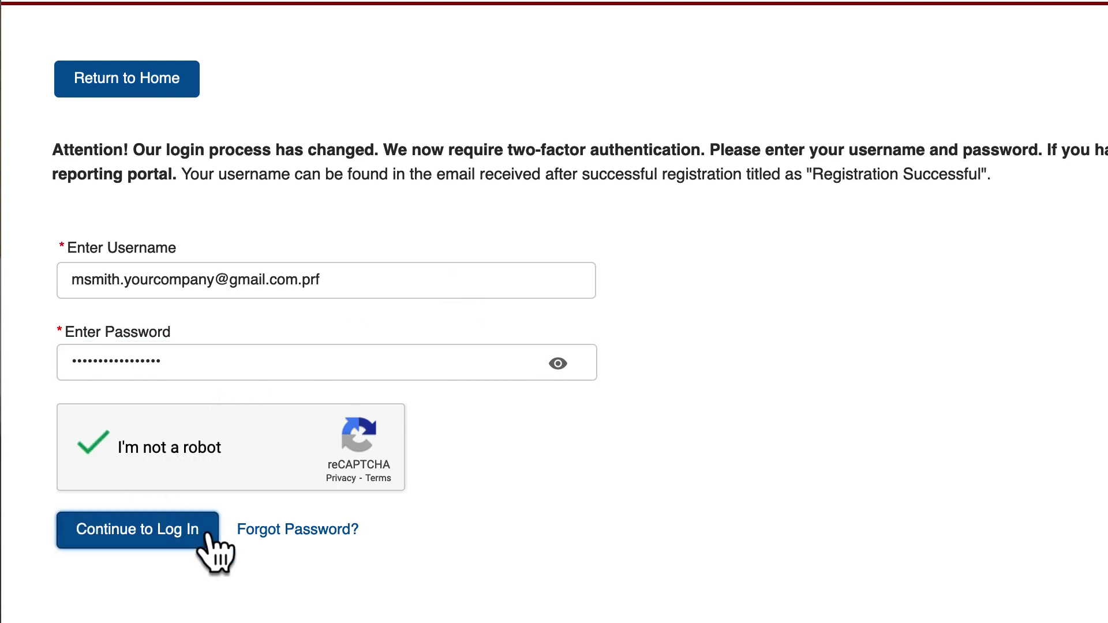
click(138, 529)
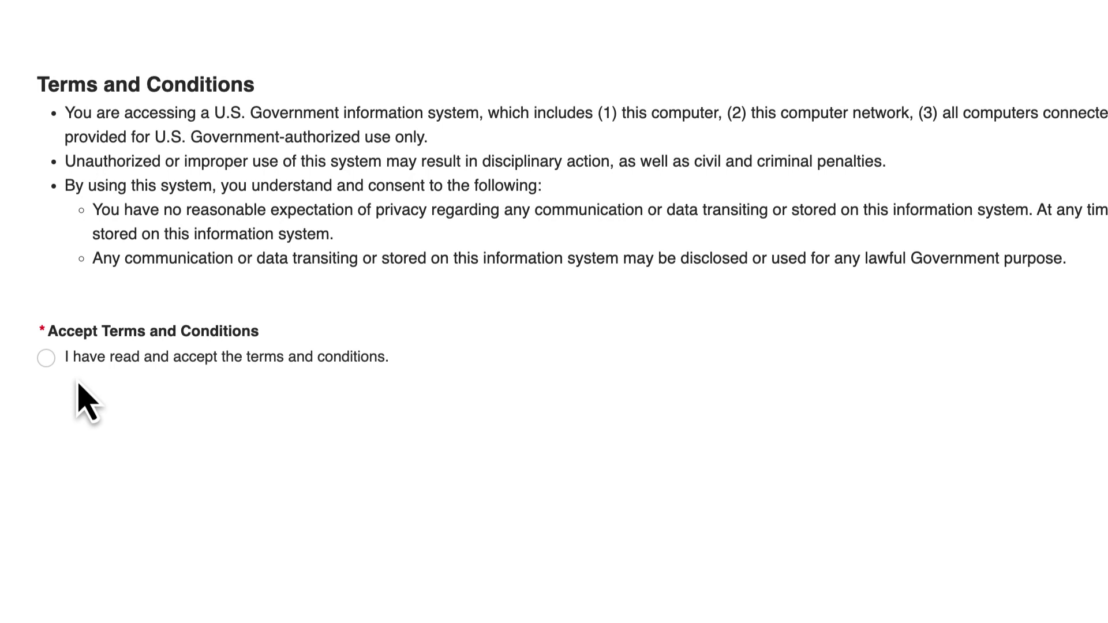
- Select 'I have read and accept the terms and conditions' and proceed
click(46, 357)
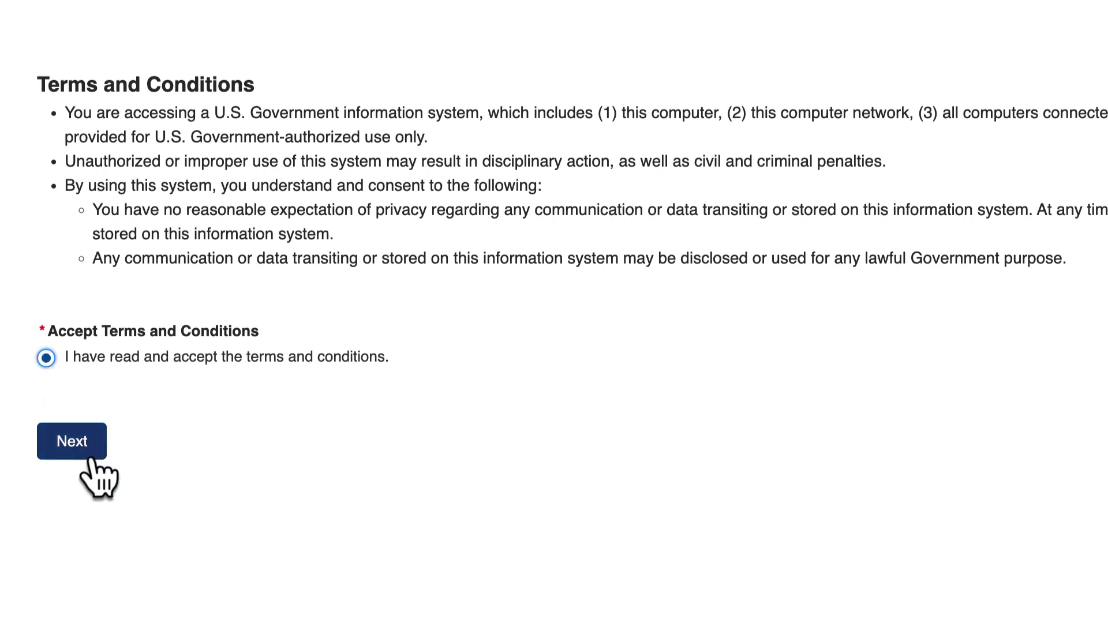
click(72, 442)
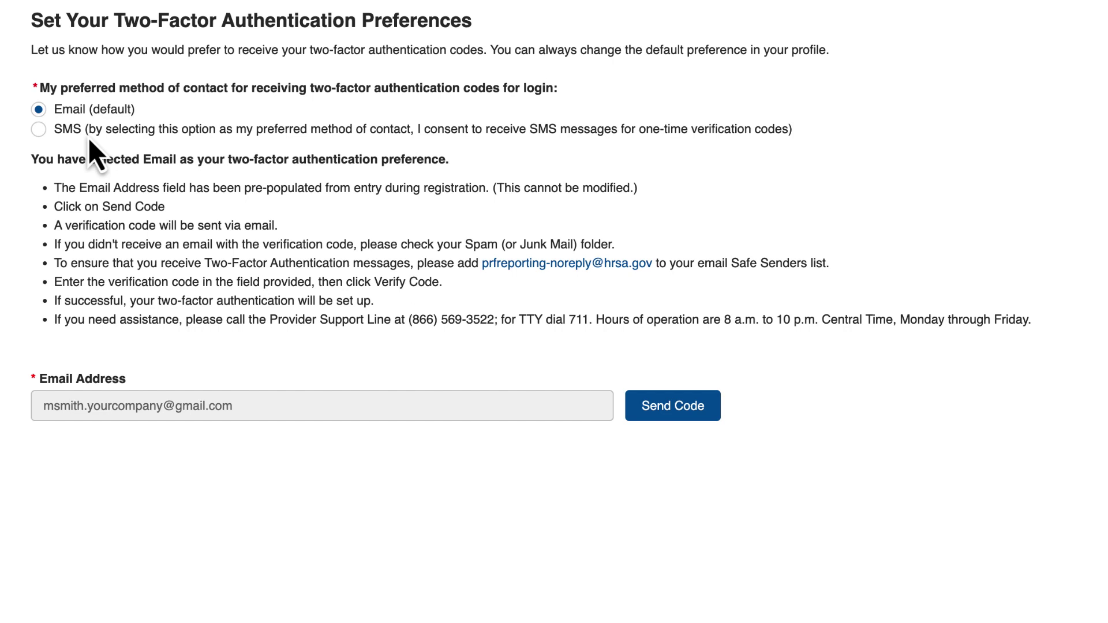
- Switch the two-factor method from SMS to Email, confirm the emailed code, and save and exit
click(39, 130)
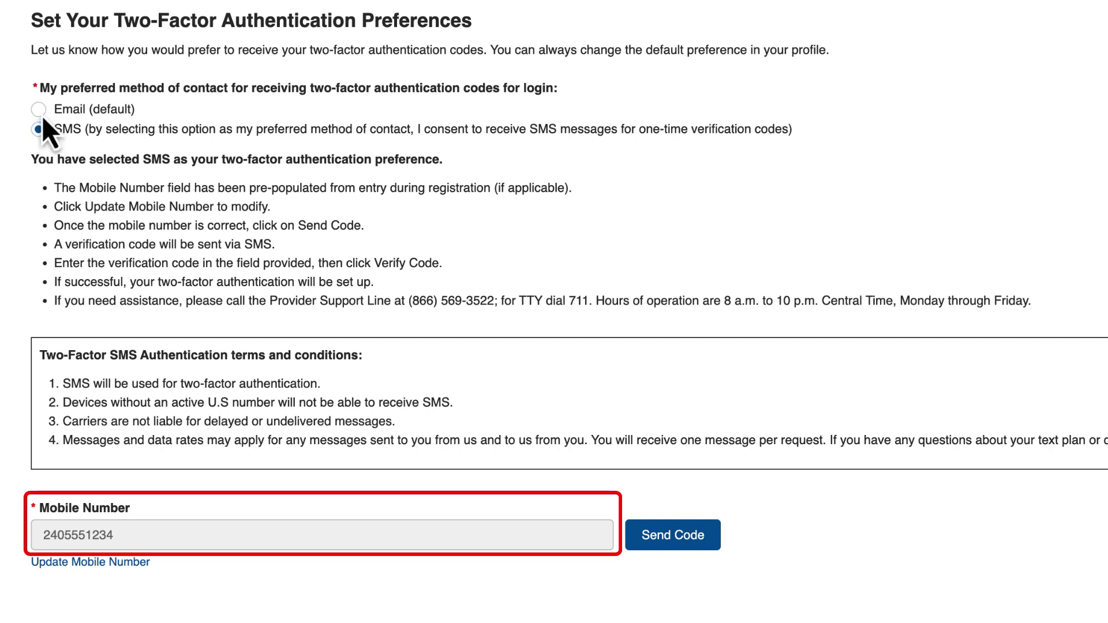
click(38, 110)
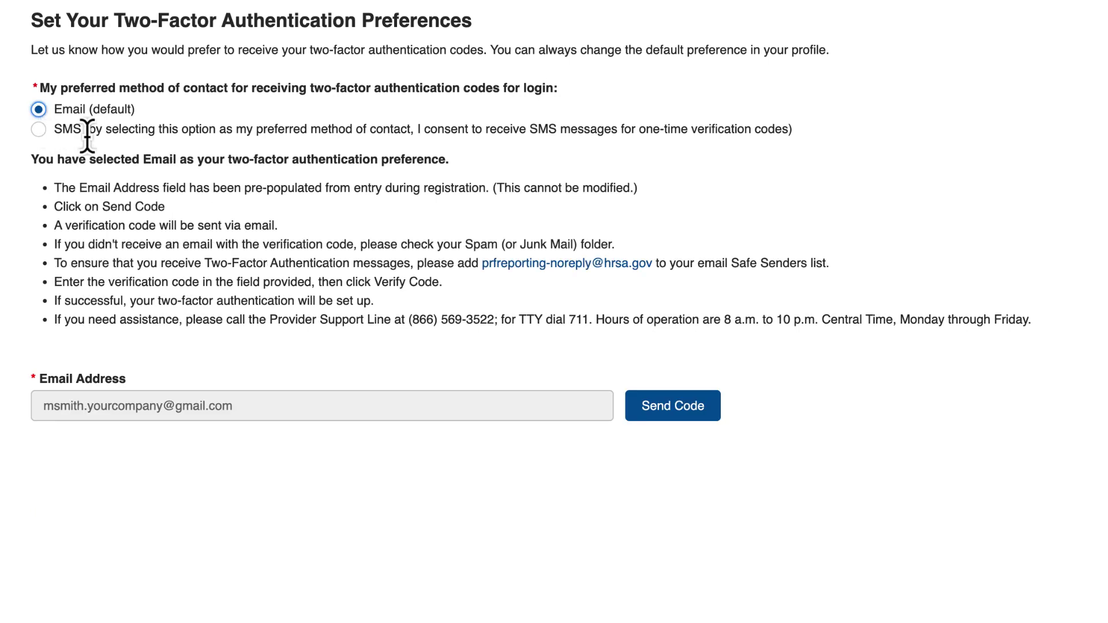
click(662, 417)
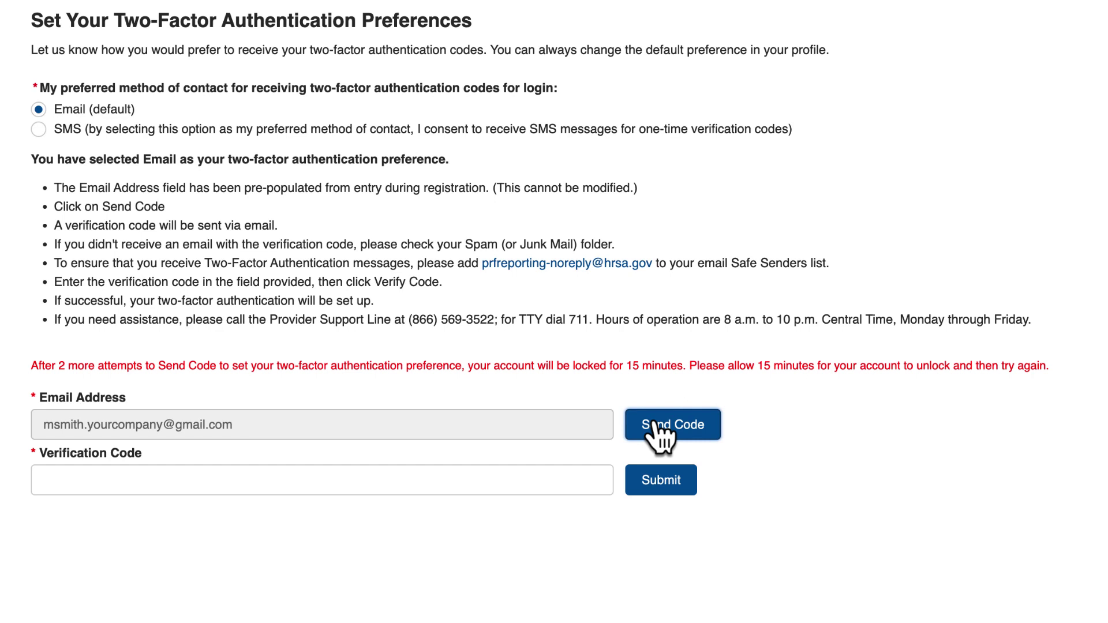
click(596, 481)
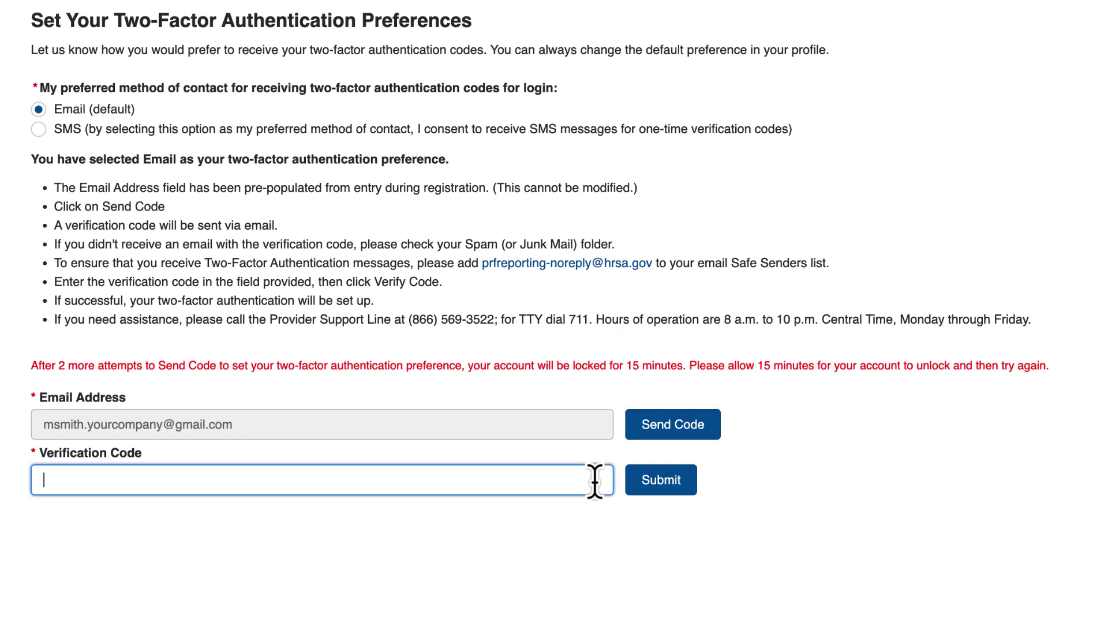
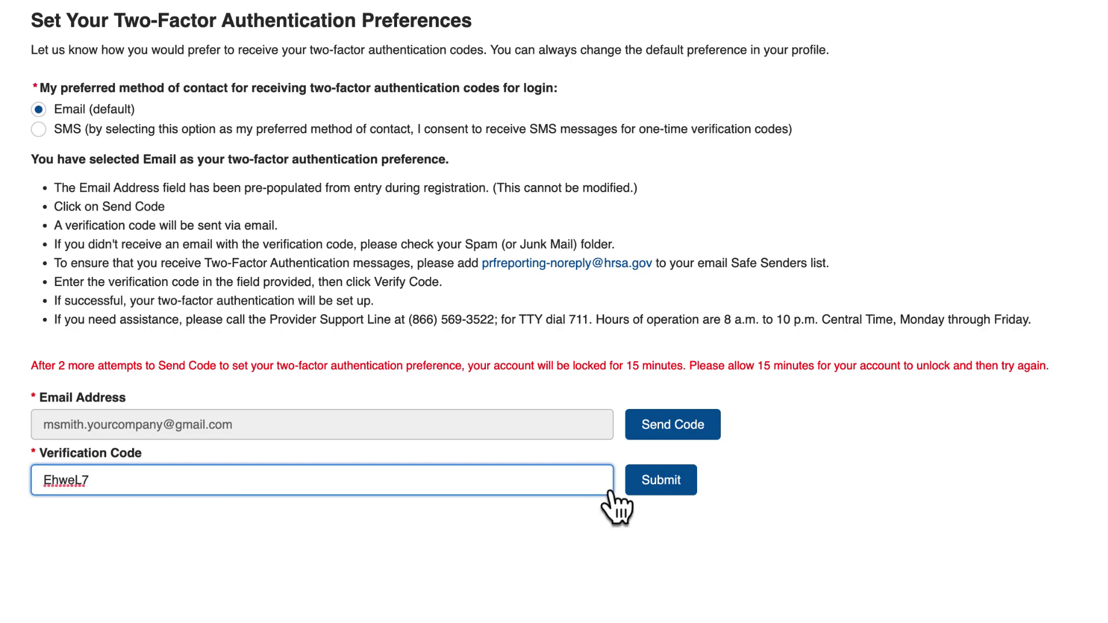
click(666, 486)
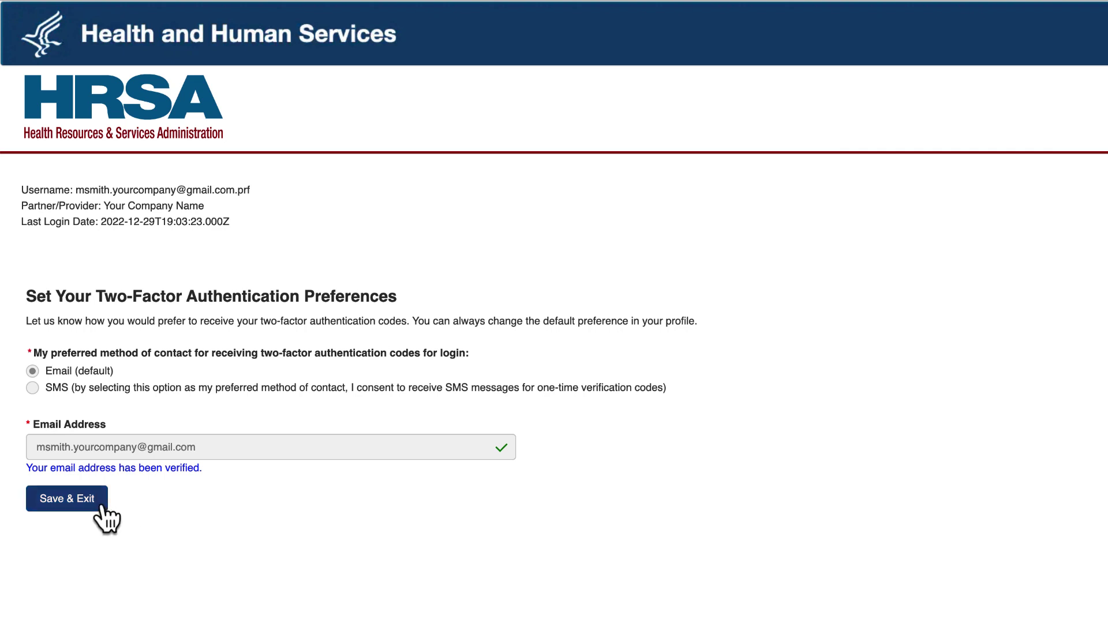
click(66, 499)
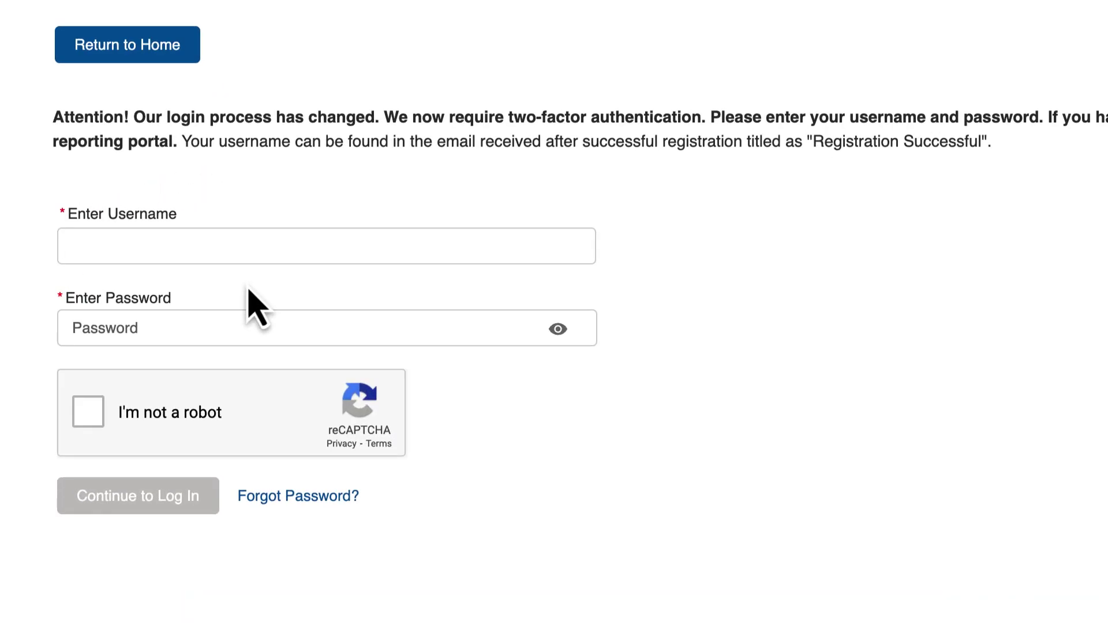
- Log back in with the username and password after the I'm not a robot check
click(249, 246)
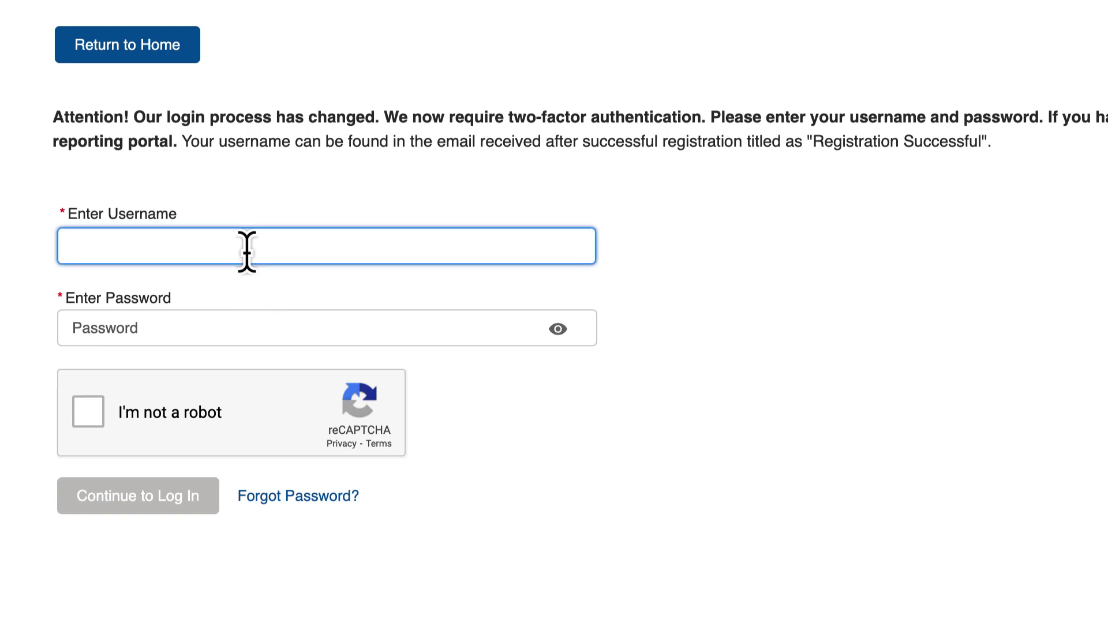
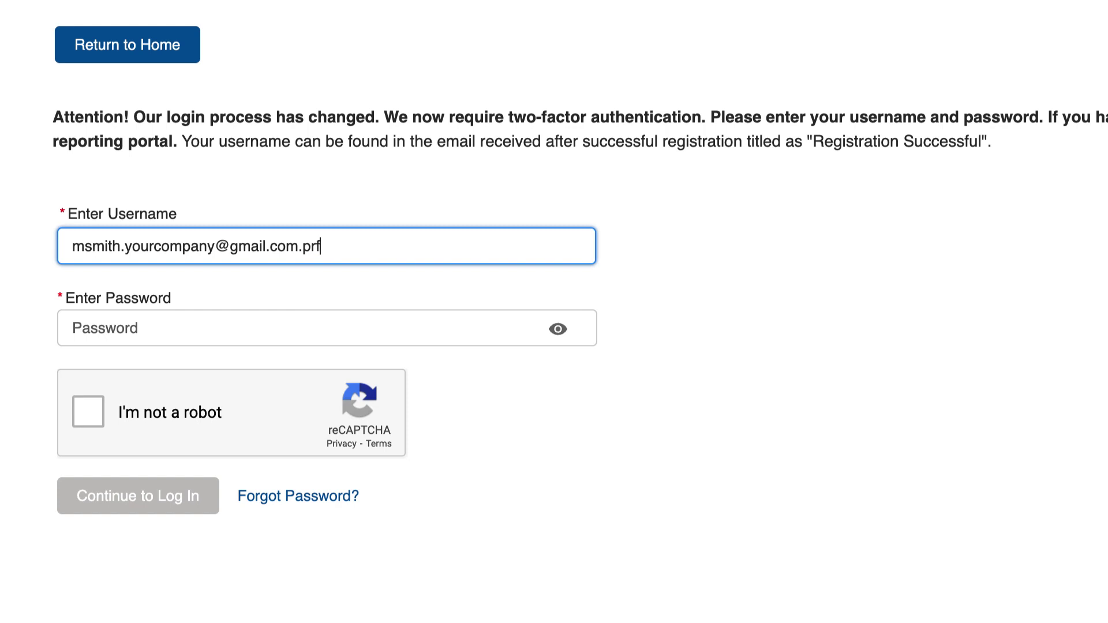
click(249, 328)
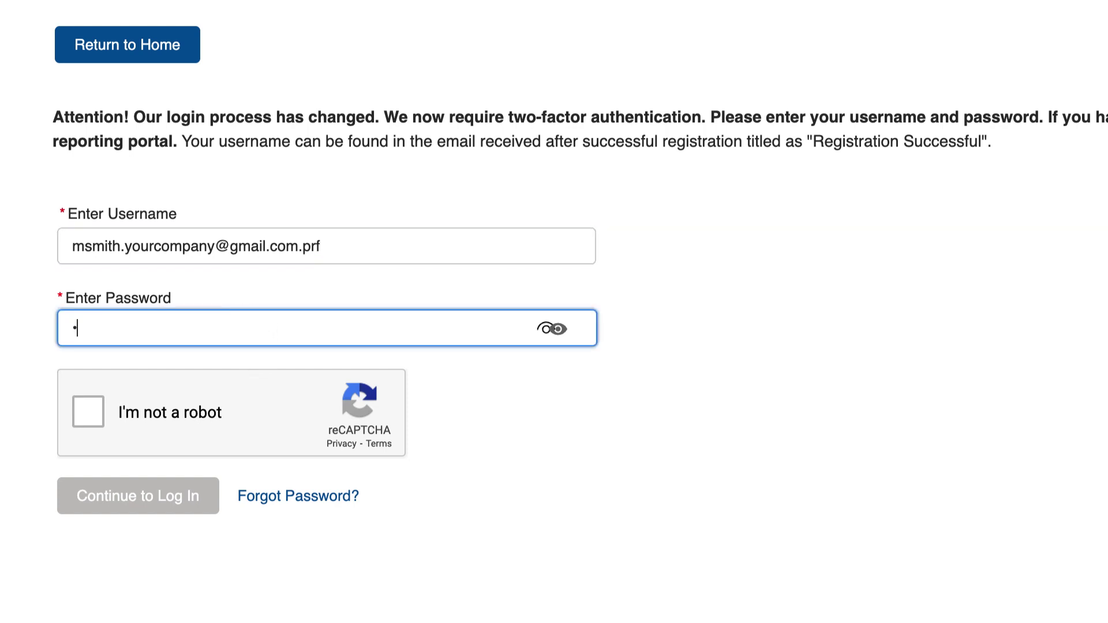
text(•••••••••••••••••)
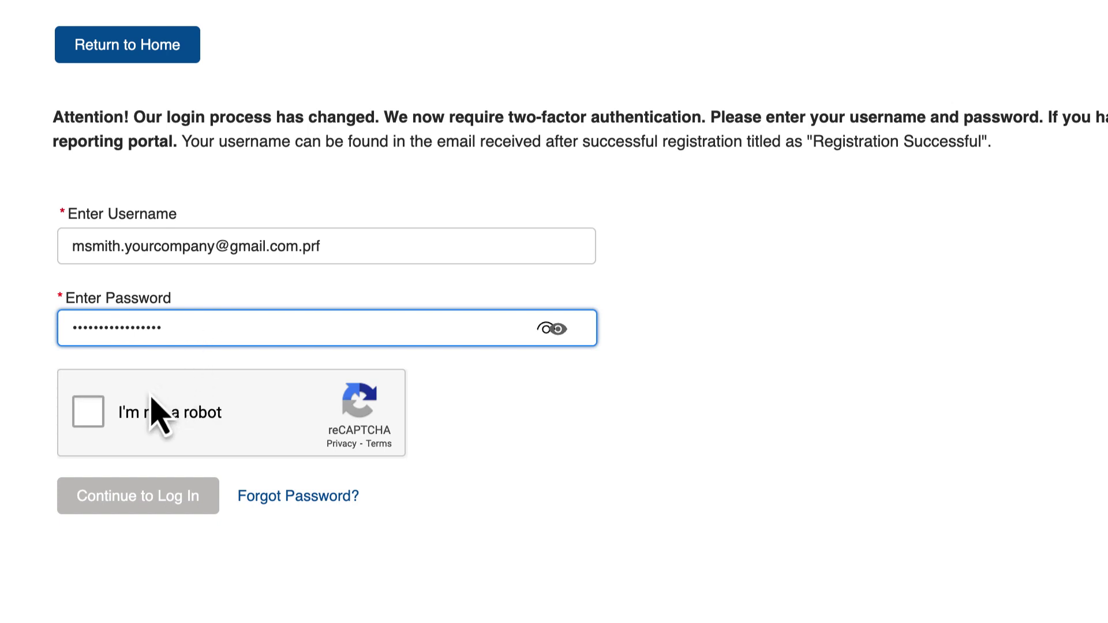
click(88, 412)
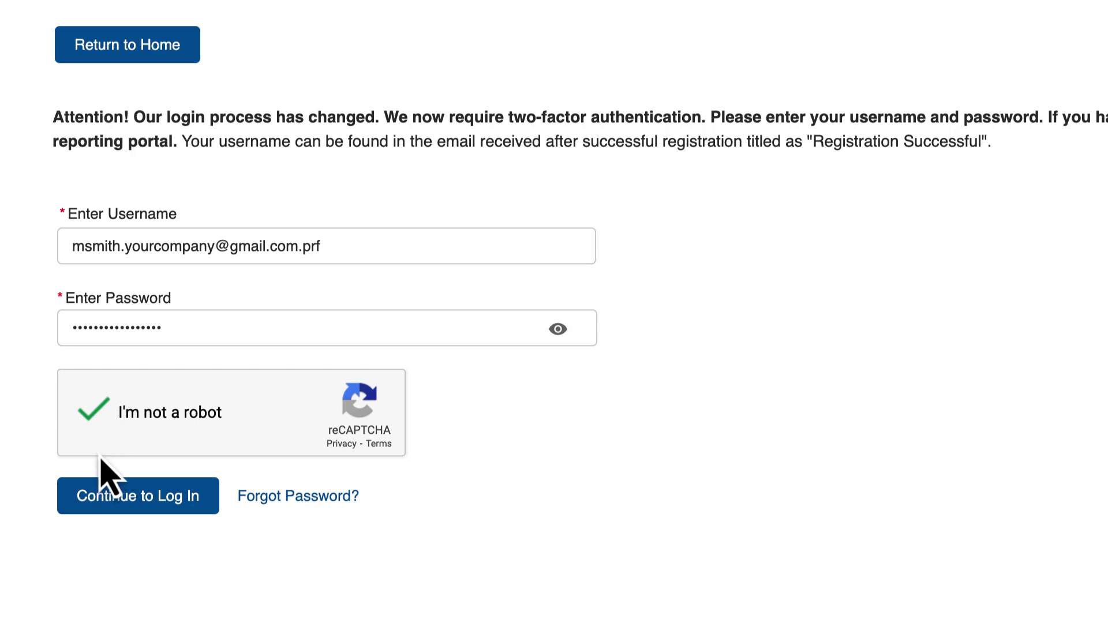
click(105, 519)
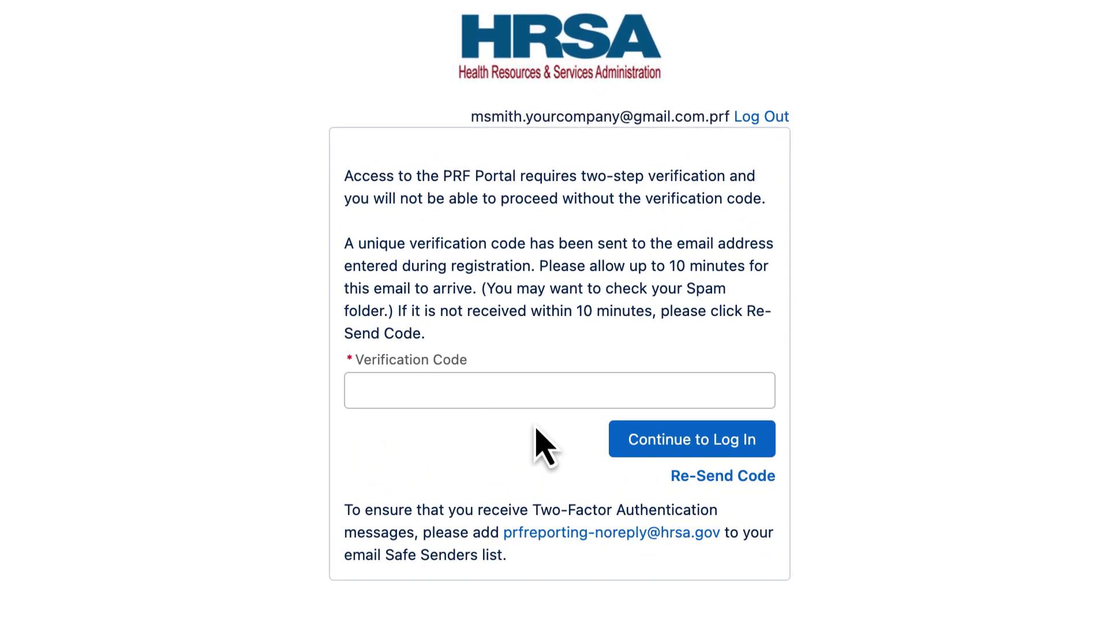
- Enter the emailed verification code and continue to log in
click(534, 396)
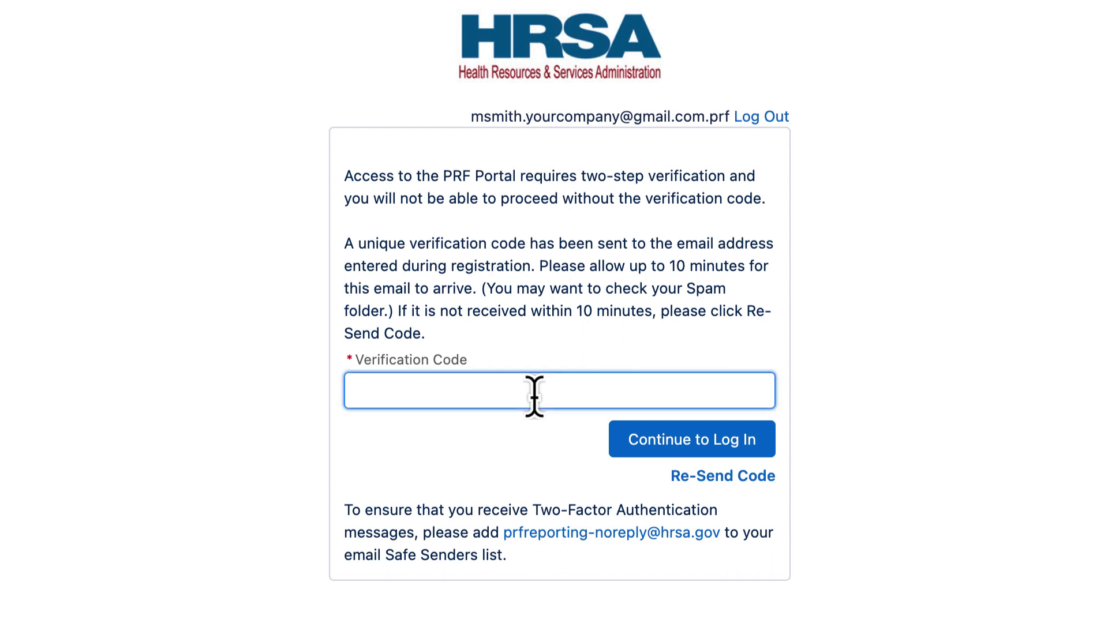
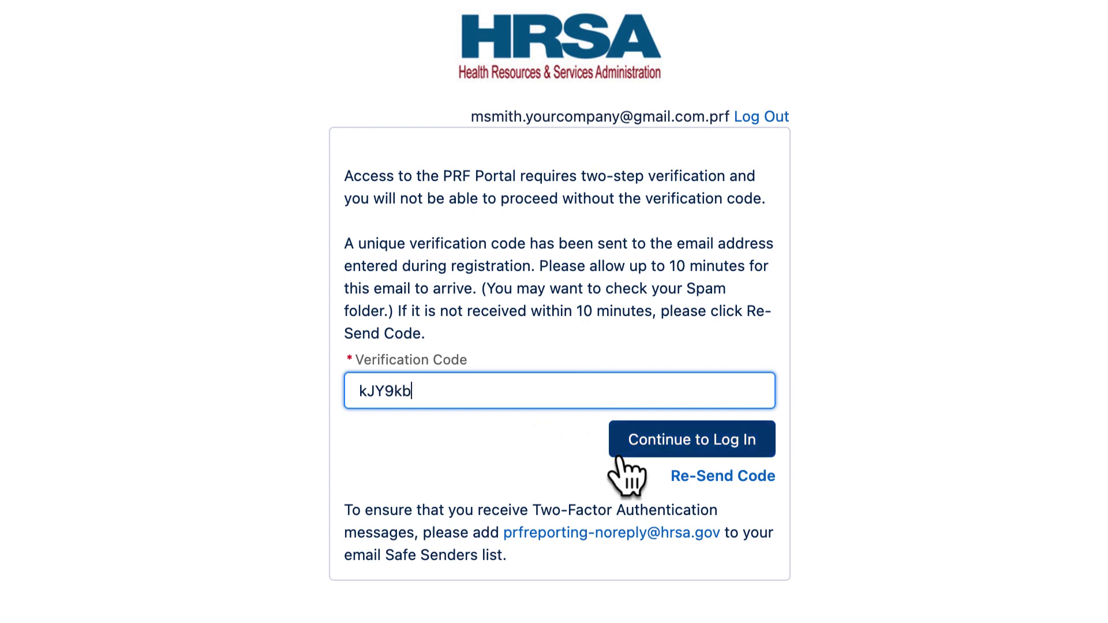
click(627, 450)
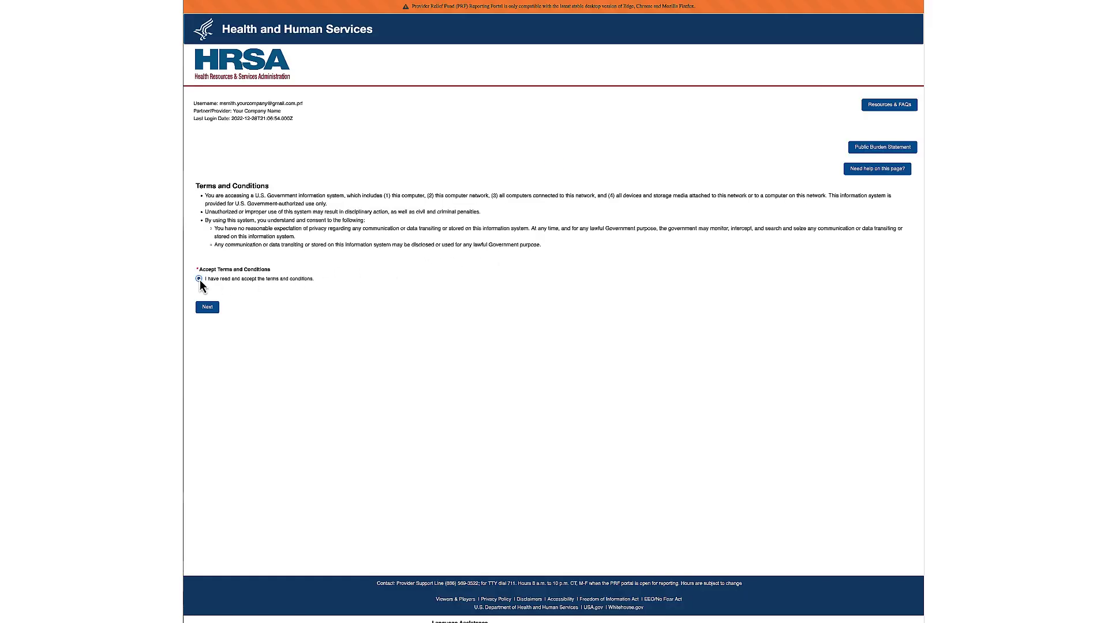
- Accept the terms and conditions to move on to the Reporting dashboard
click(215, 311)
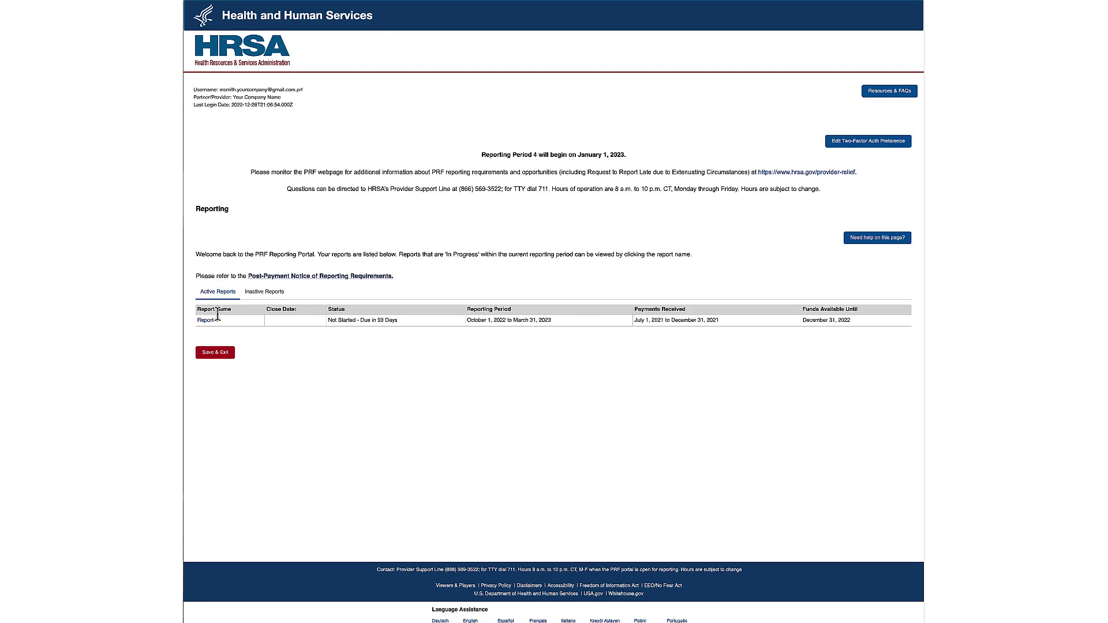